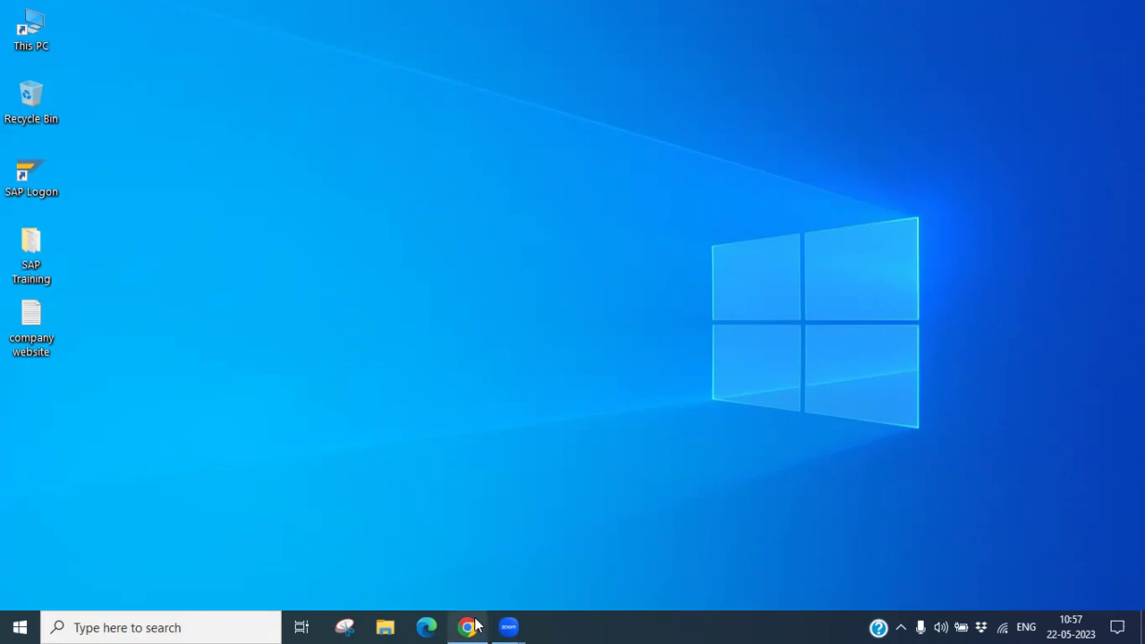
# Step: Bring up the Gmail message with the access details in Chrome and start a Remote Desktop connection to the server it lists
pyautogui.moveTo(468, 627)
pyautogui.click(468, 590)
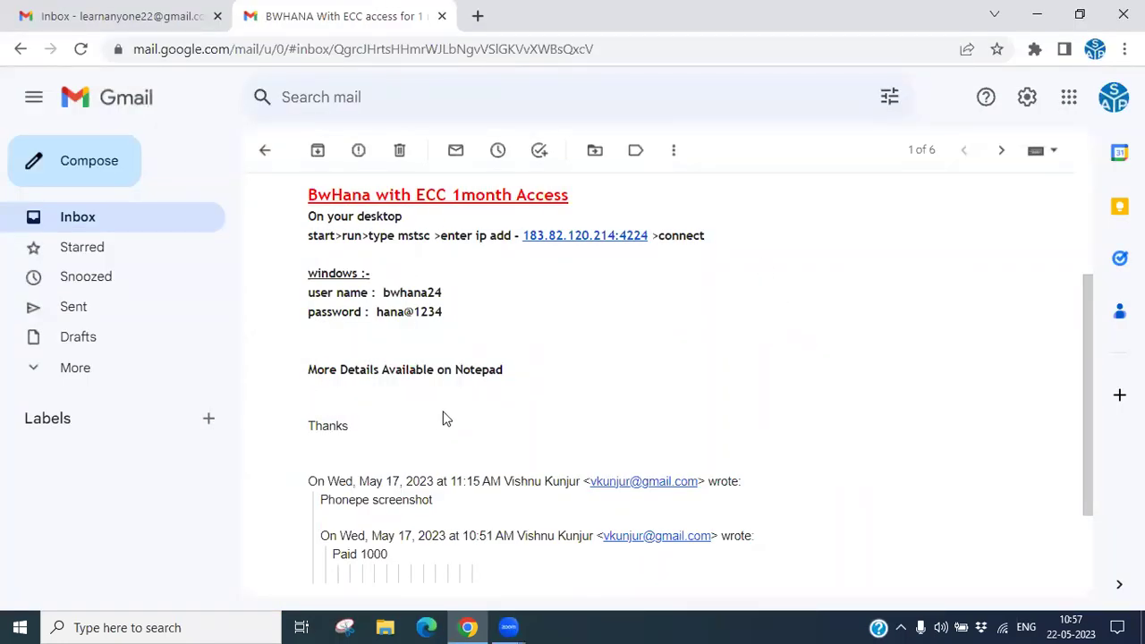
pyautogui.click(157, 627)
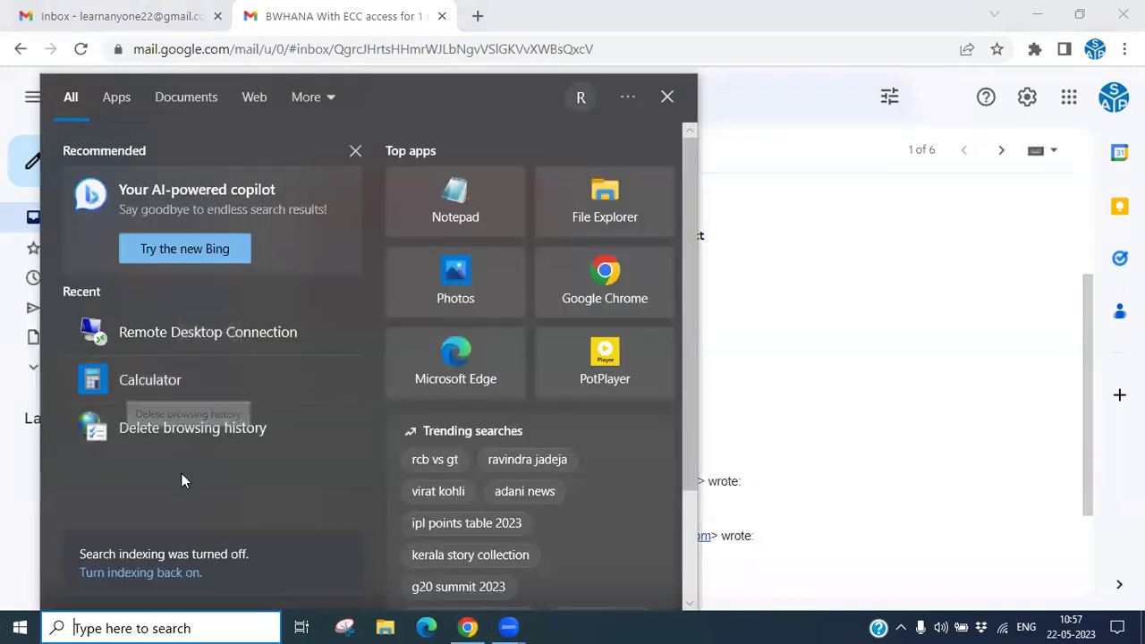
pyautogui.click(209, 338)
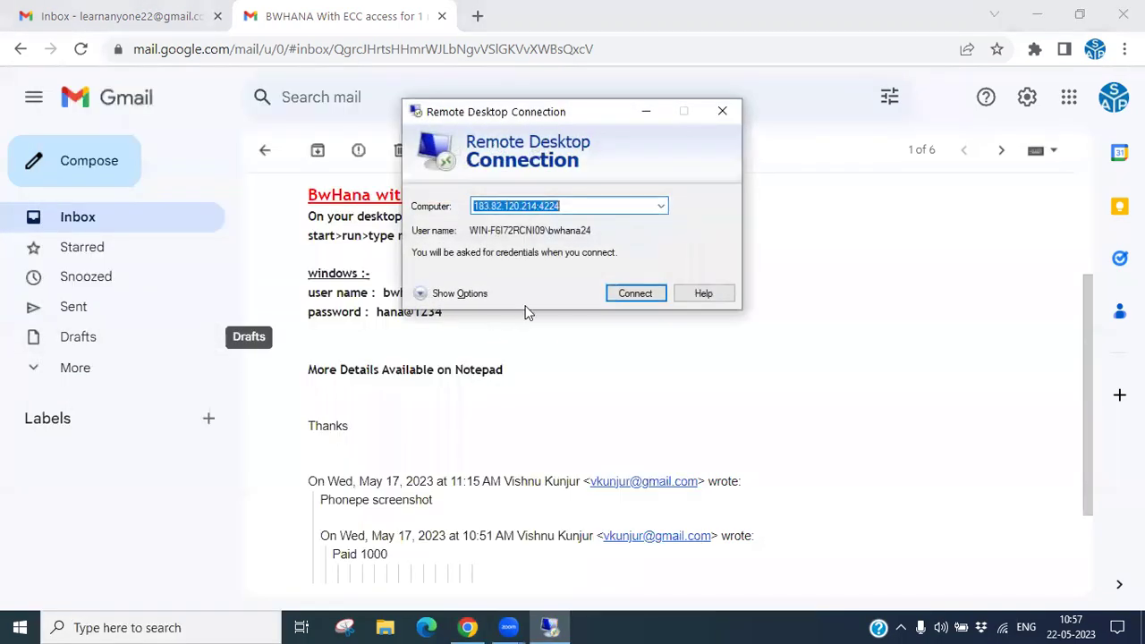
pyautogui.moveTo(589, 114); pyautogui.dragTo(838, 92)
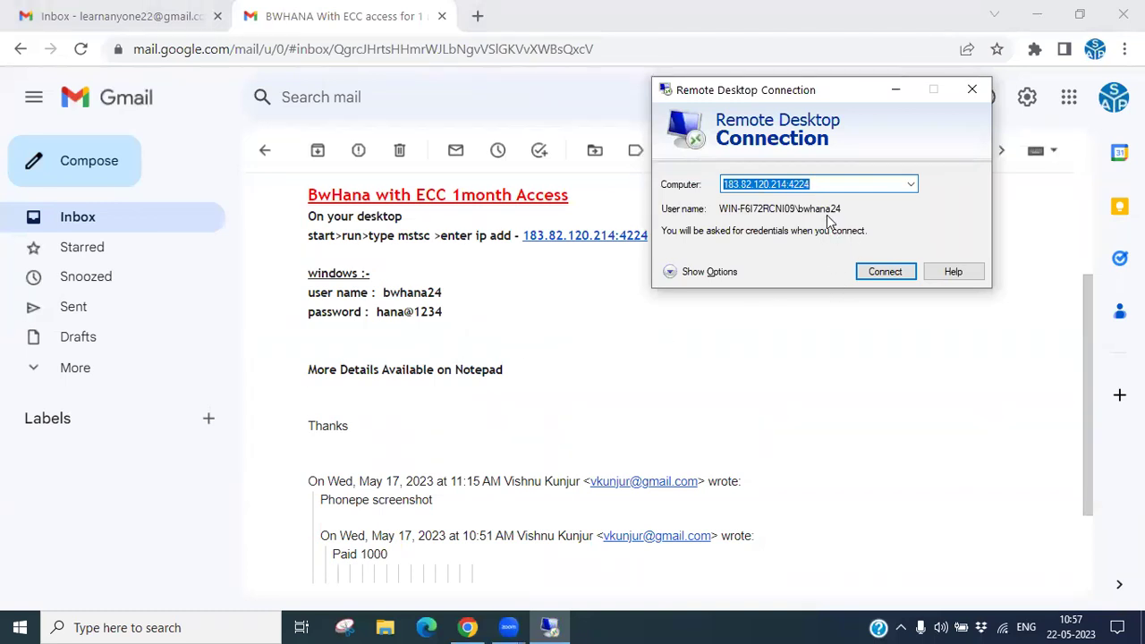
pyautogui.click(882, 274)
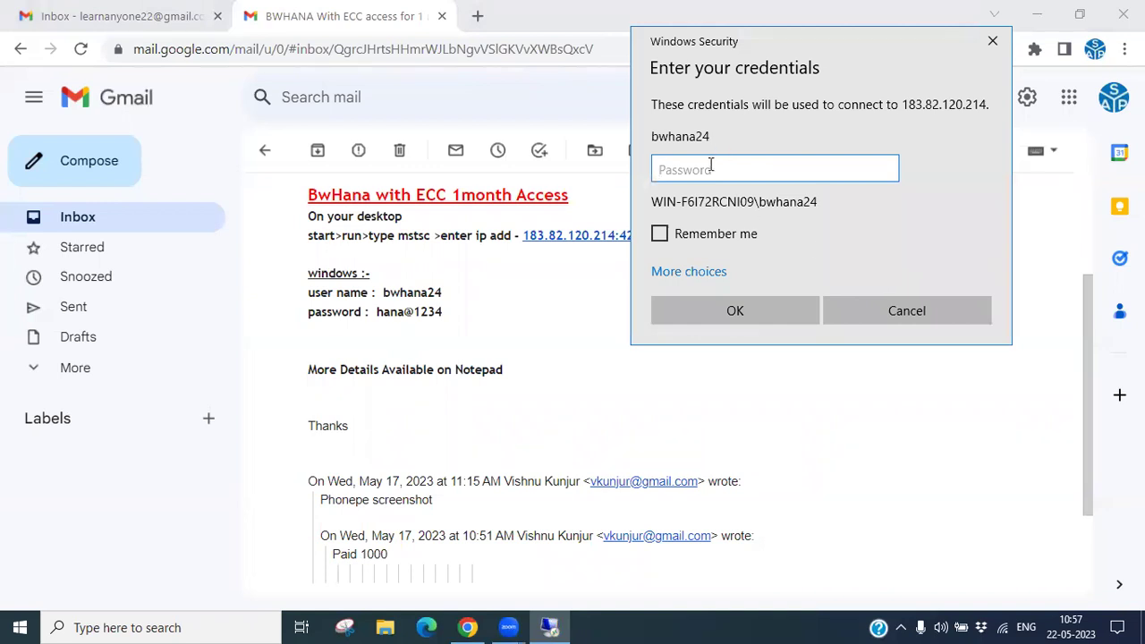
# Step: Copy the Windows password from the e-mail into the credentials prompt and sign in to the remote server
pyautogui.moveTo(376, 312); pyautogui.dragTo(446, 315)
pyautogui.click(549, 627)
pyautogui.hotkey('ctrl', 'v')
pyautogui.click(737, 309)
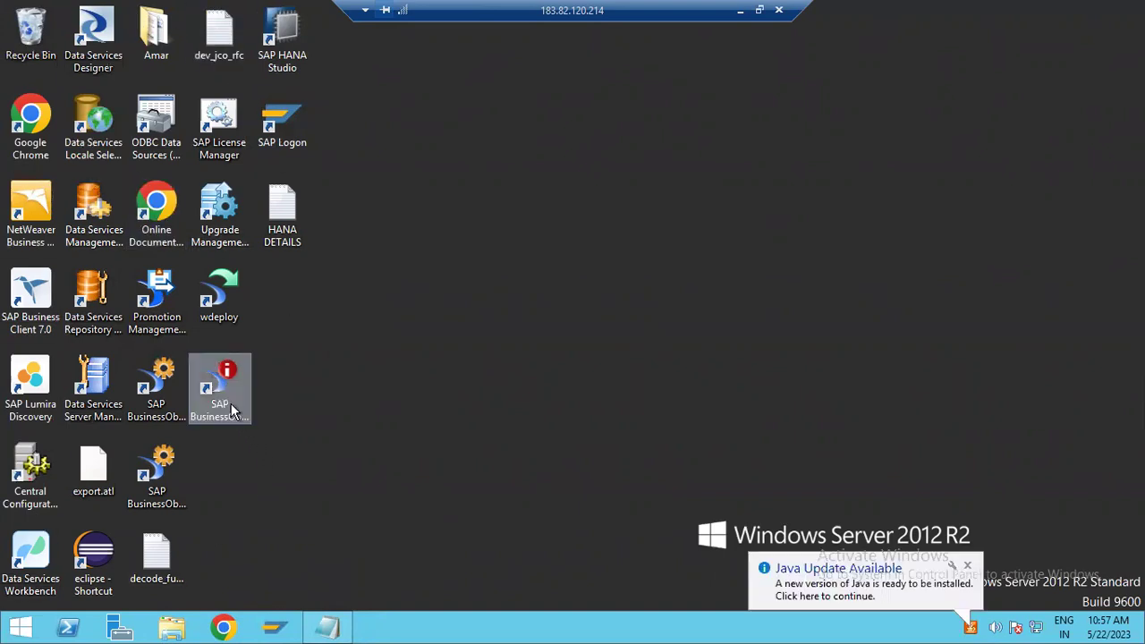
# Step: Launch SAP BusinessObjects BI Platform Java BI Launch Pad from the remote desktop, maximize its window and dismiss the Chrome update notice
pyautogui.moveTo(226, 405); pyautogui.dragTo(350, 404)
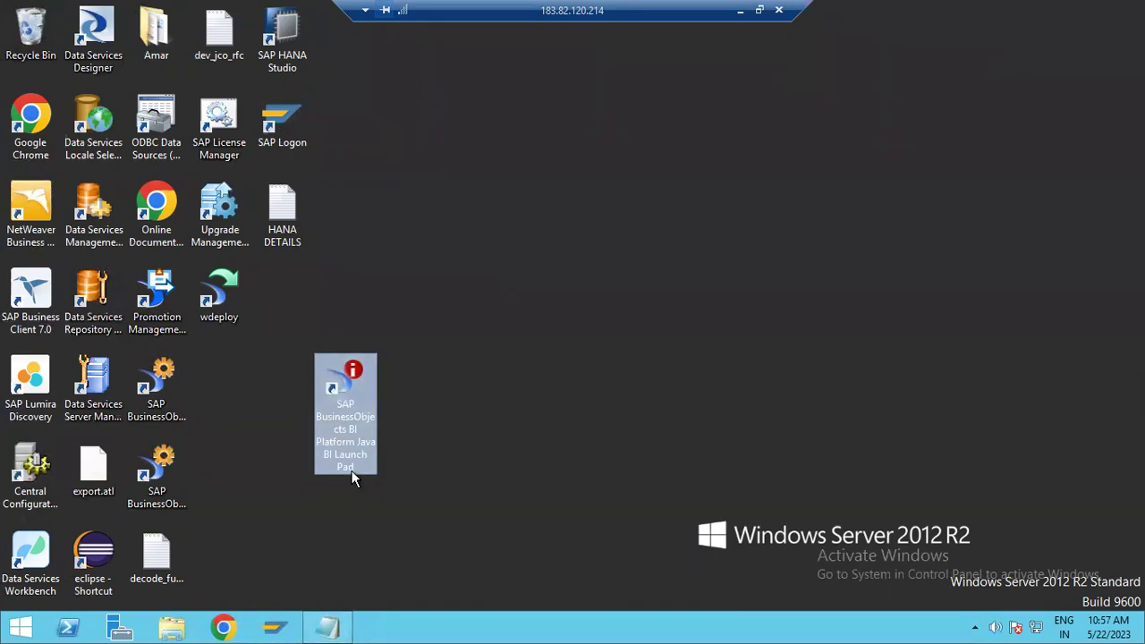
pyautogui.moveTo(331, 398); pyautogui.dragTo(226, 385)
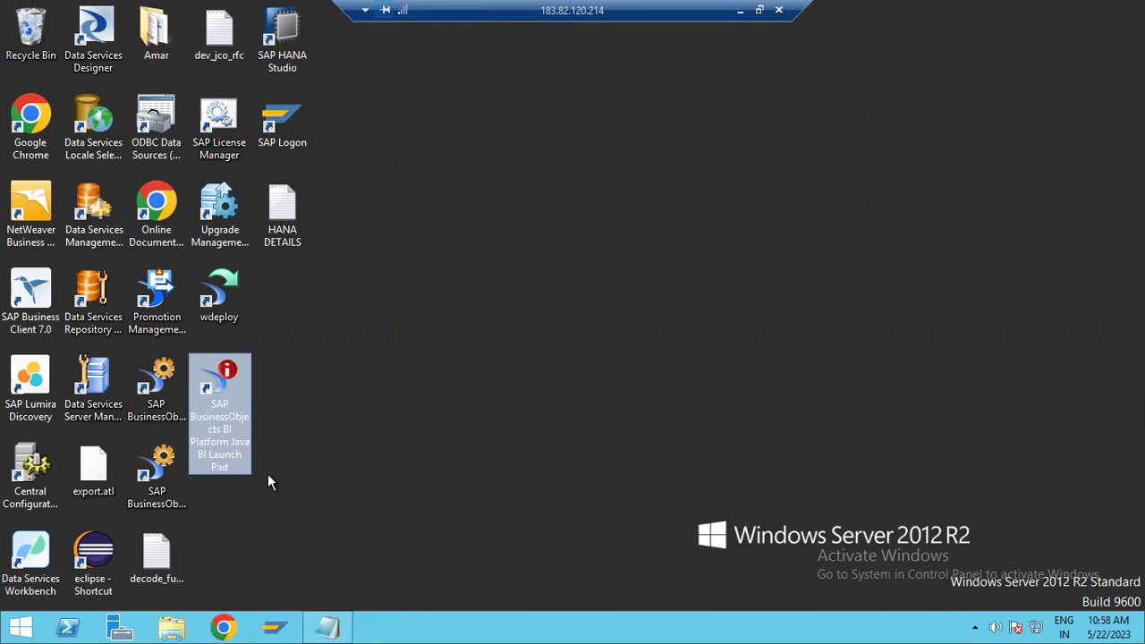
pyautogui.doubleClick(237, 441)
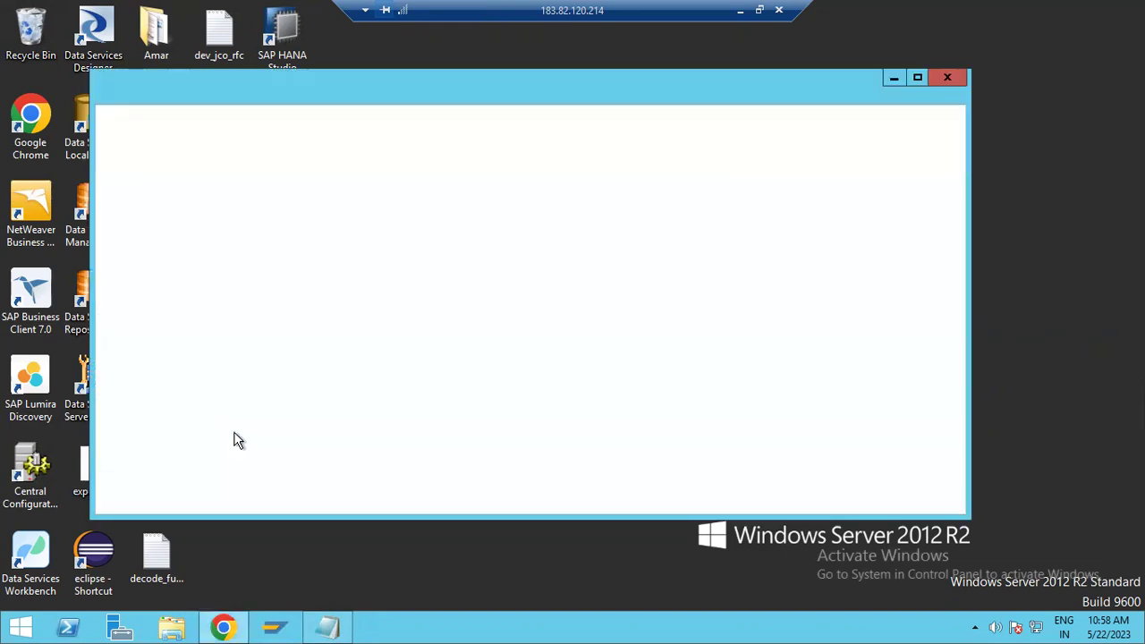
pyautogui.click(917, 77)
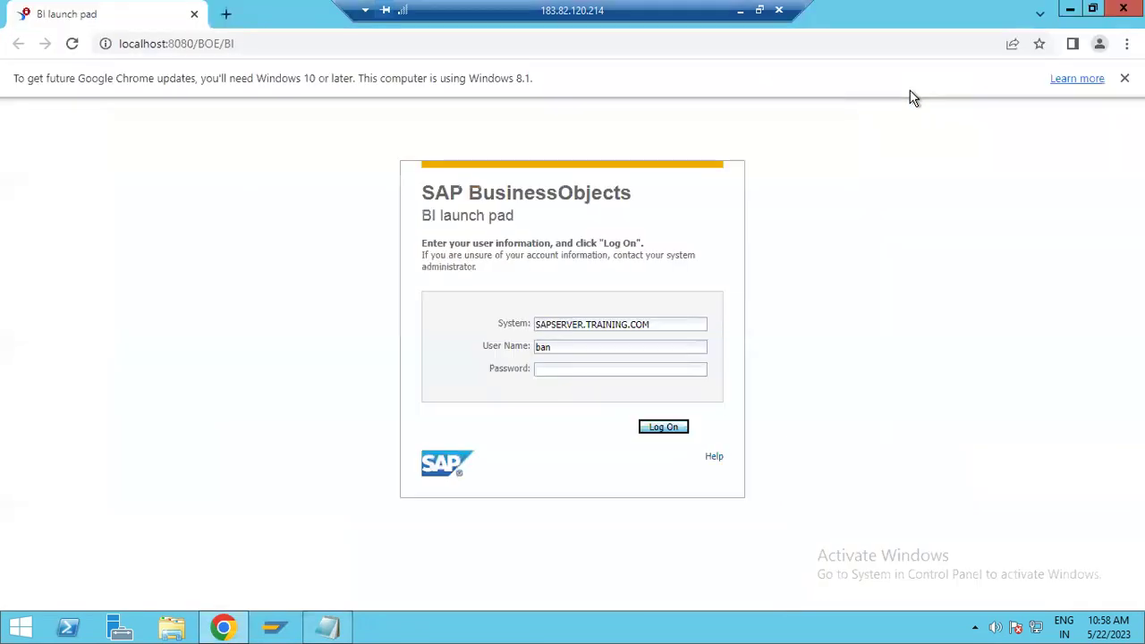
pyautogui.click(1125, 78)
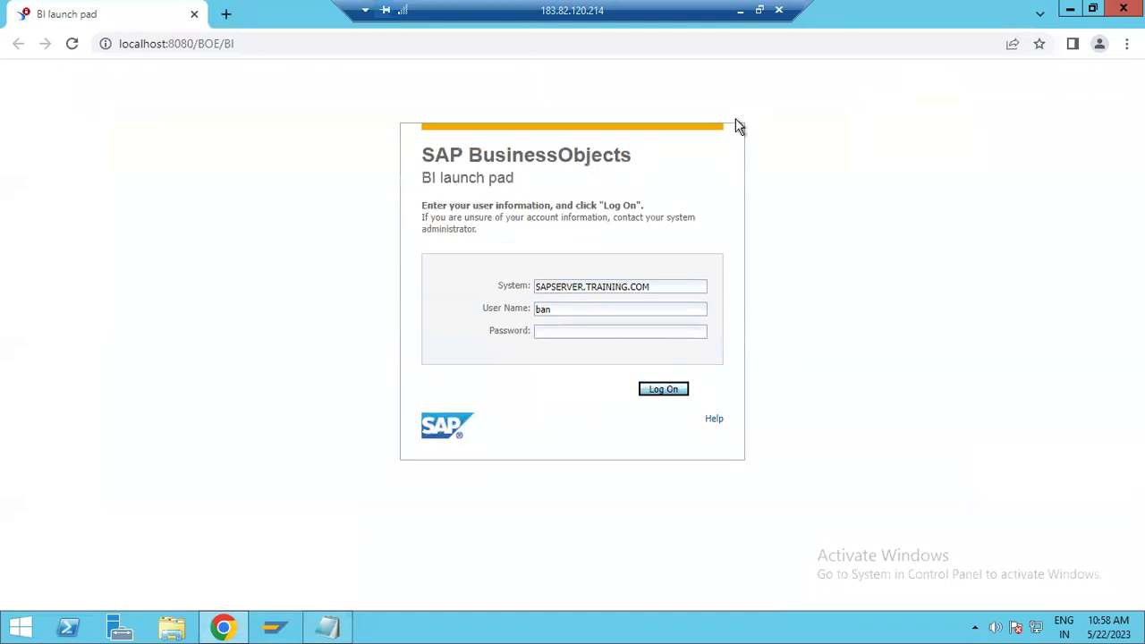
# Step: Examine the BI launch pad web address and the system and user name entries on the logon page
pyautogui.moveTo(244, 43); pyautogui.dragTo(89, 46)
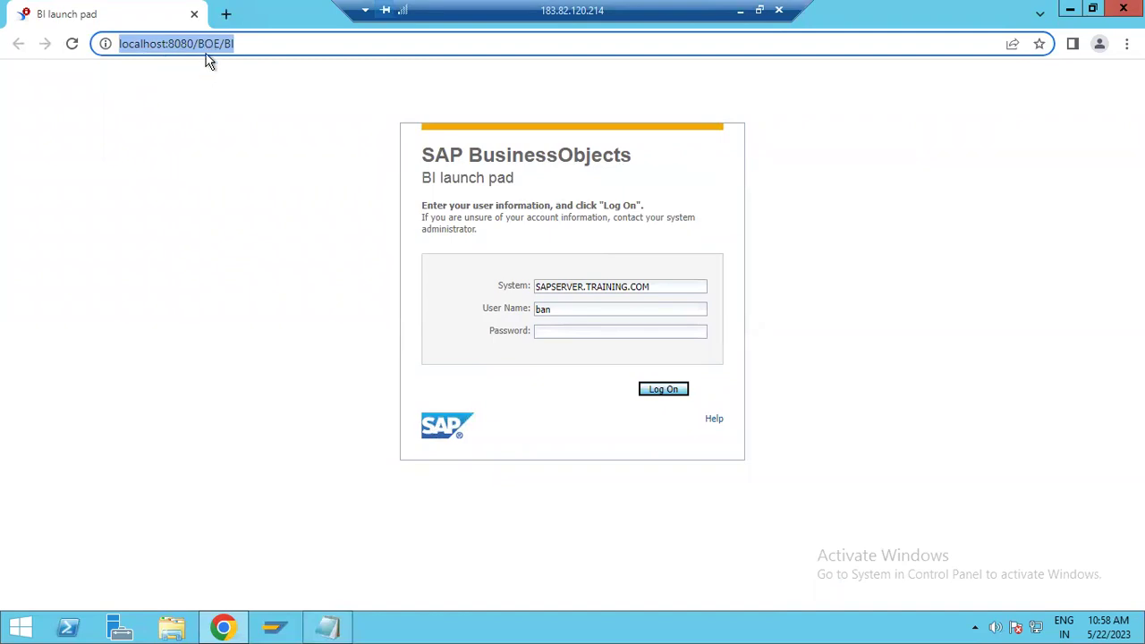
pyautogui.click(276, 47)
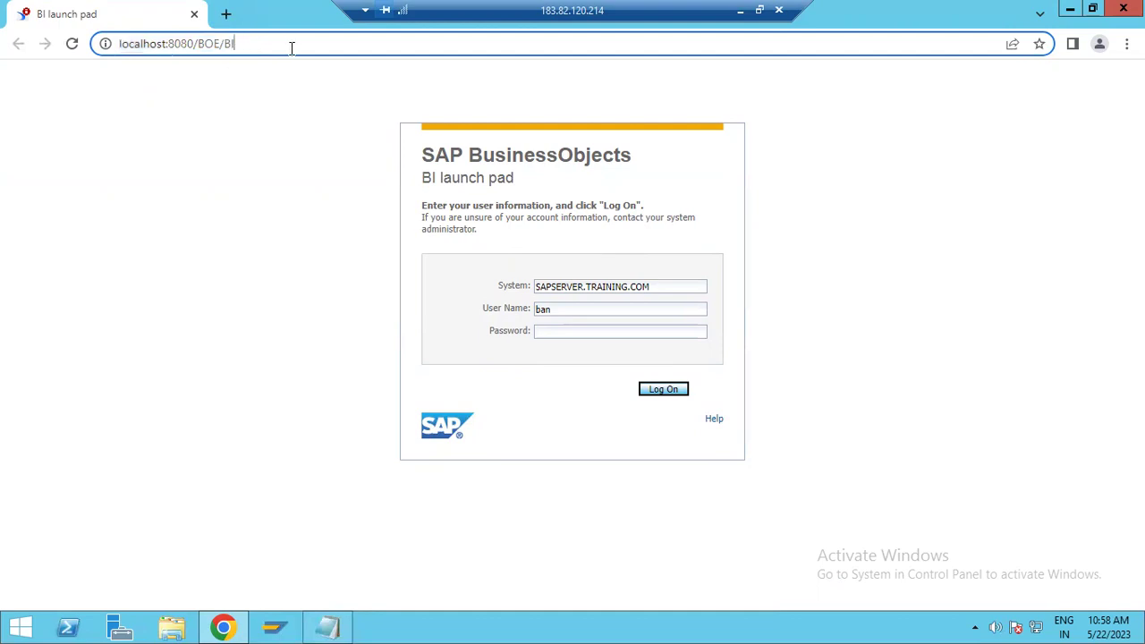
pyautogui.moveTo(204, 45); pyautogui.dragTo(105, 47)
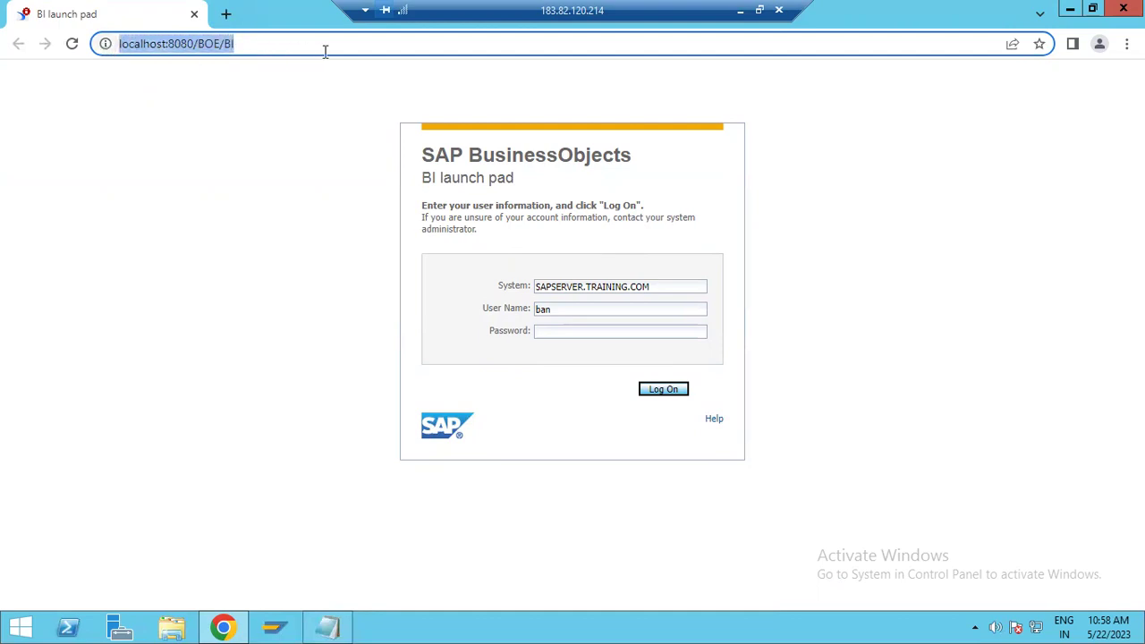
pyautogui.click(299, 47)
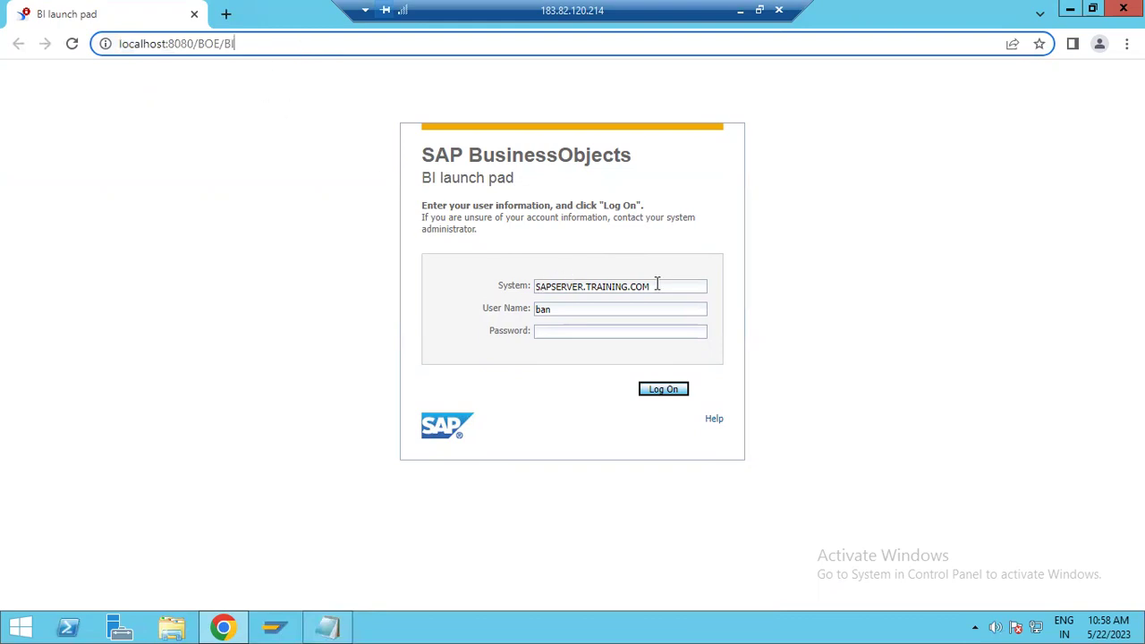
pyautogui.moveTo(658, 289); pyautogui.dragTo(534, 288)
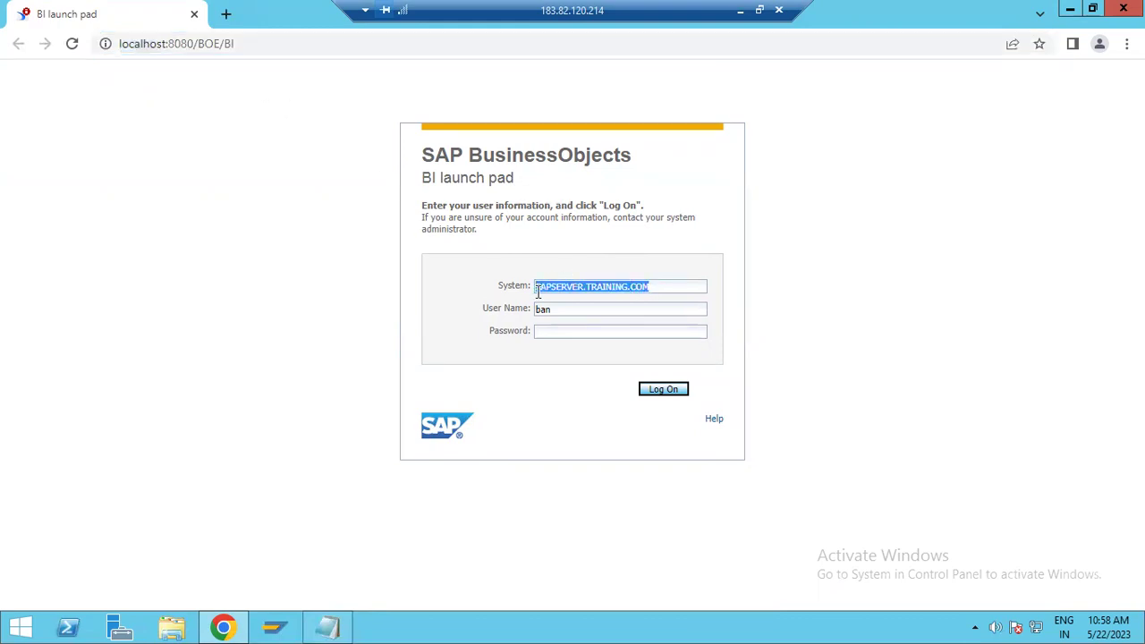
pyautogui.click(658, 283)
pyautogui.moveTo(666, 285); pyautogui.dragTo(535, 307)
# Step: Enter the account password and log on to BI launch pad
pyautogui.click(559, 331)
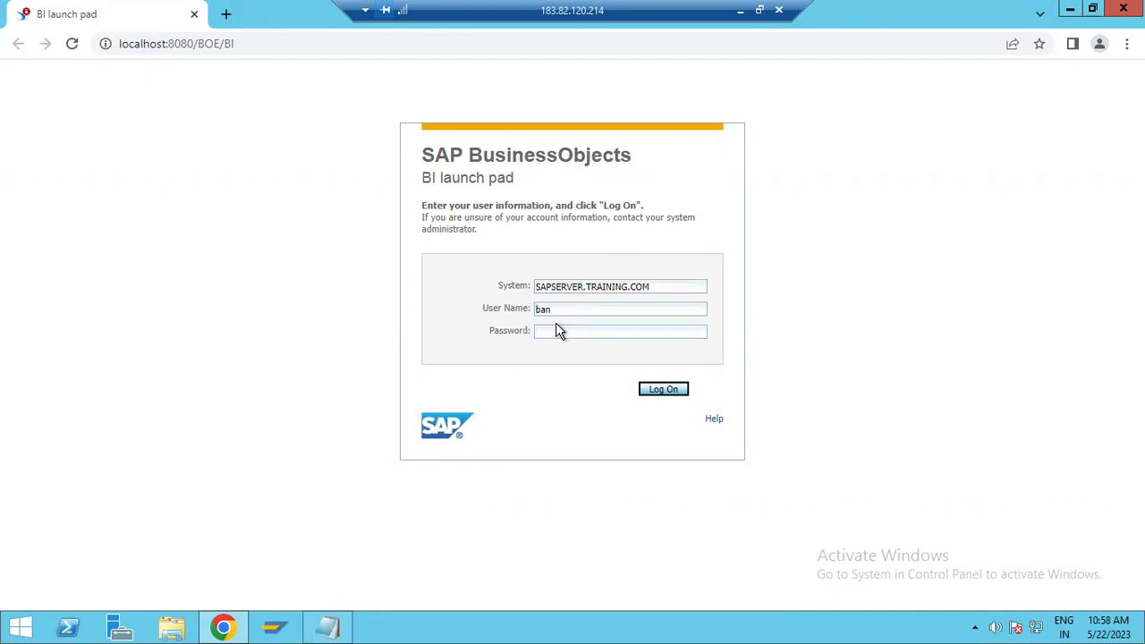
pyautogui.write('**********')
pyautogui.click(669, 395)
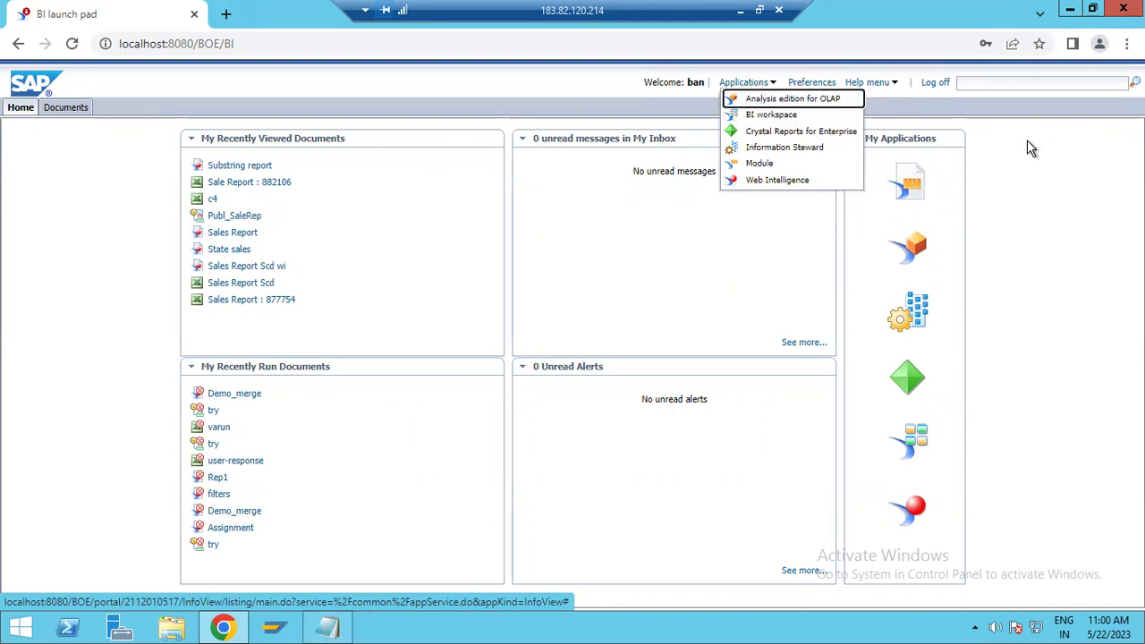
# Step: Open the launch pad preferences and review all General settings, including start page, document columns and viewing location
pyautogui.click(817, 81)
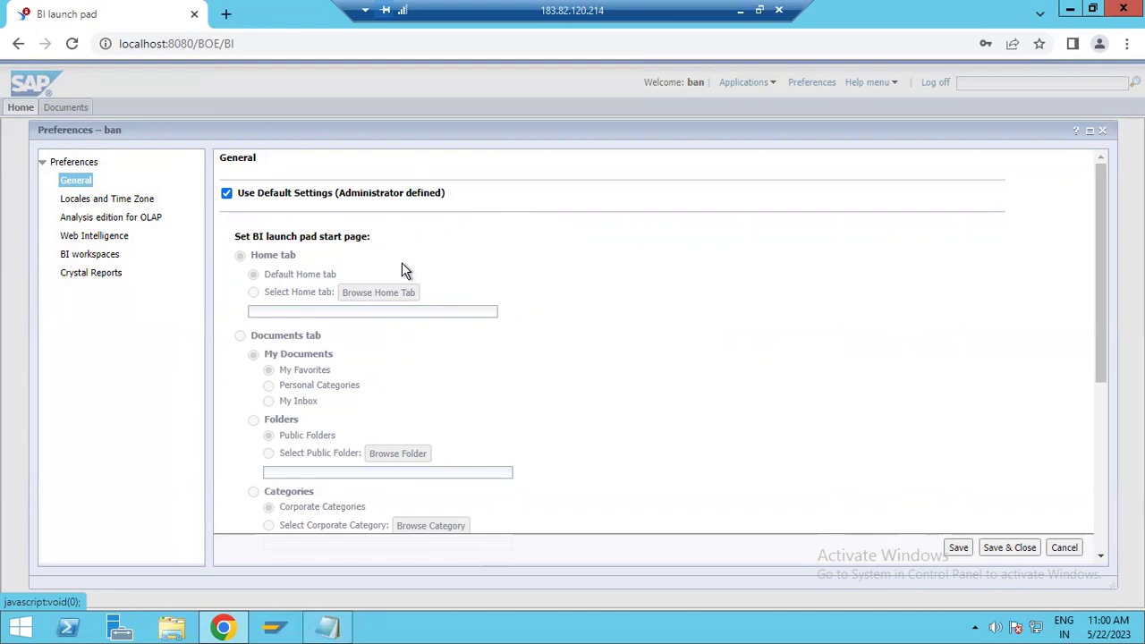
pyautogui.moveTo(1103, 298); pyautogui.dragTo(1093, 508)
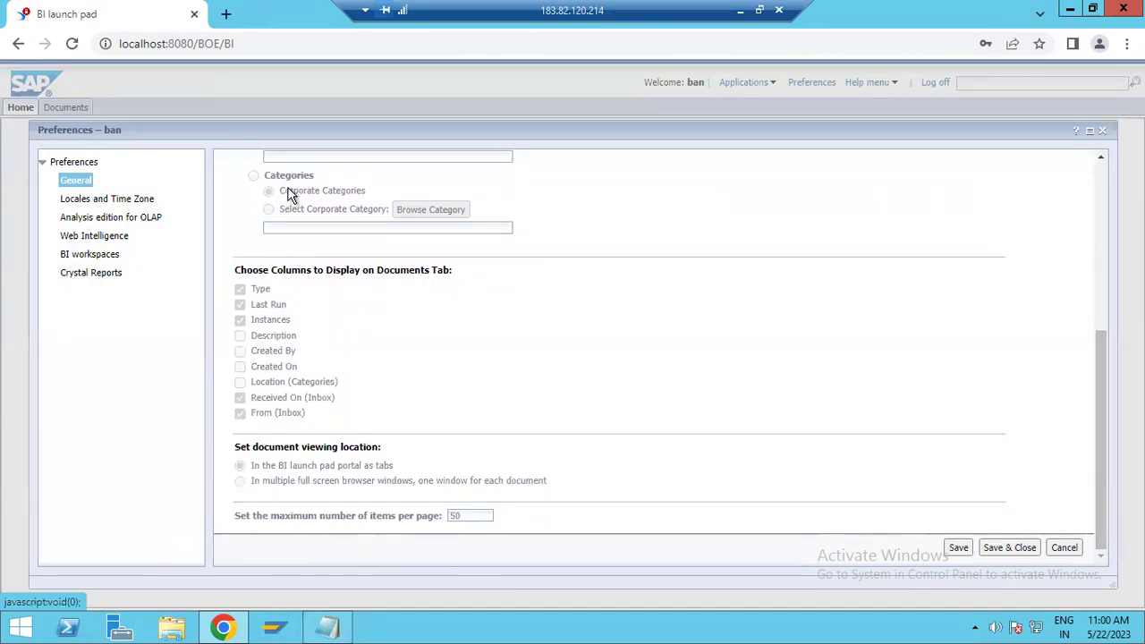
pyautogui.moveTo(1099, 517); pyautogui.dragTo(1106, 299)
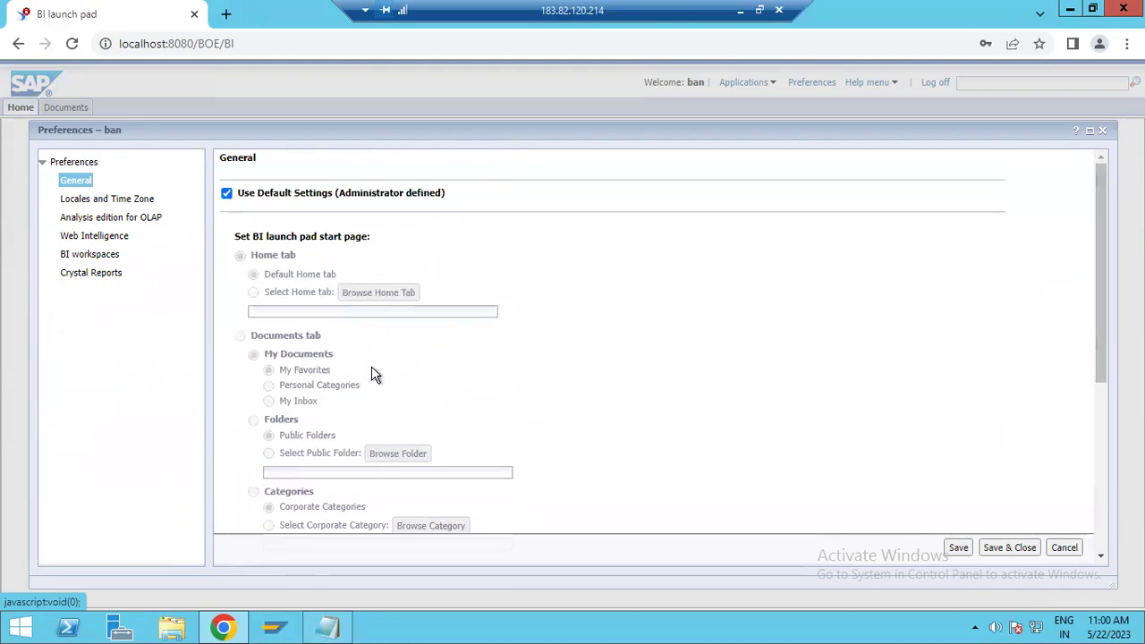
pyautogui.moveTo(521, 133); pyautogui.dragTo(581, 113)
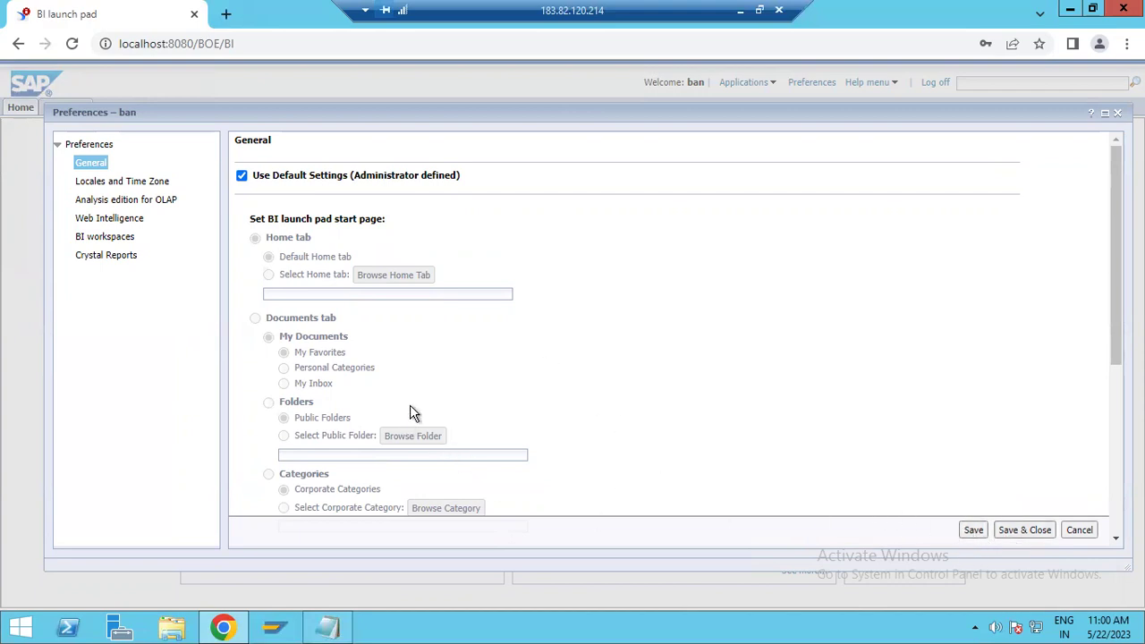
# Step: Review the Locales and Time Zone preferences and the full list of Analysis edition for OLAP preferences
pyautogui.click(111, 183)
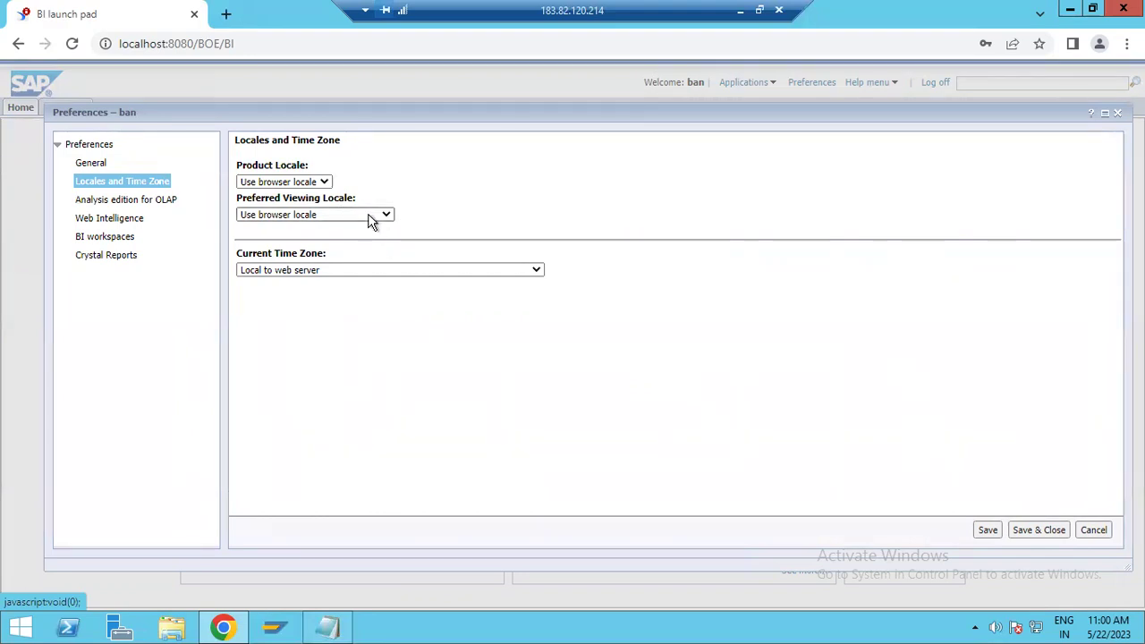
pyautogui.click(161, 204)
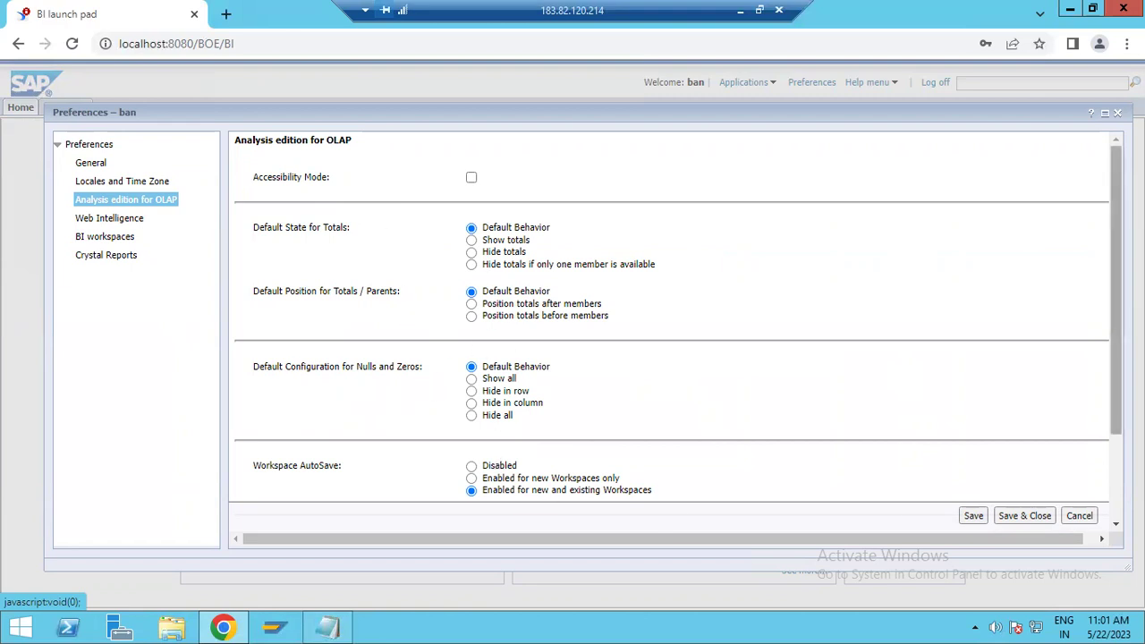
pyautogui.scroll(-1, 1117, 295)
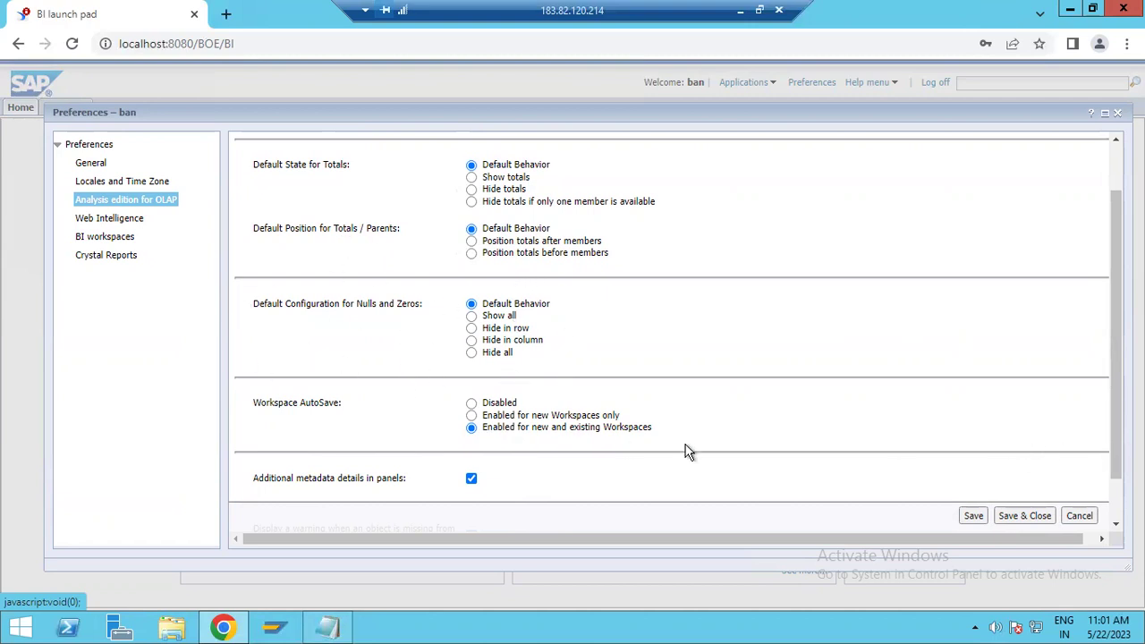
pyautogui.moveTo(1112, 435); pyautogui.dragTo(1105, 480)
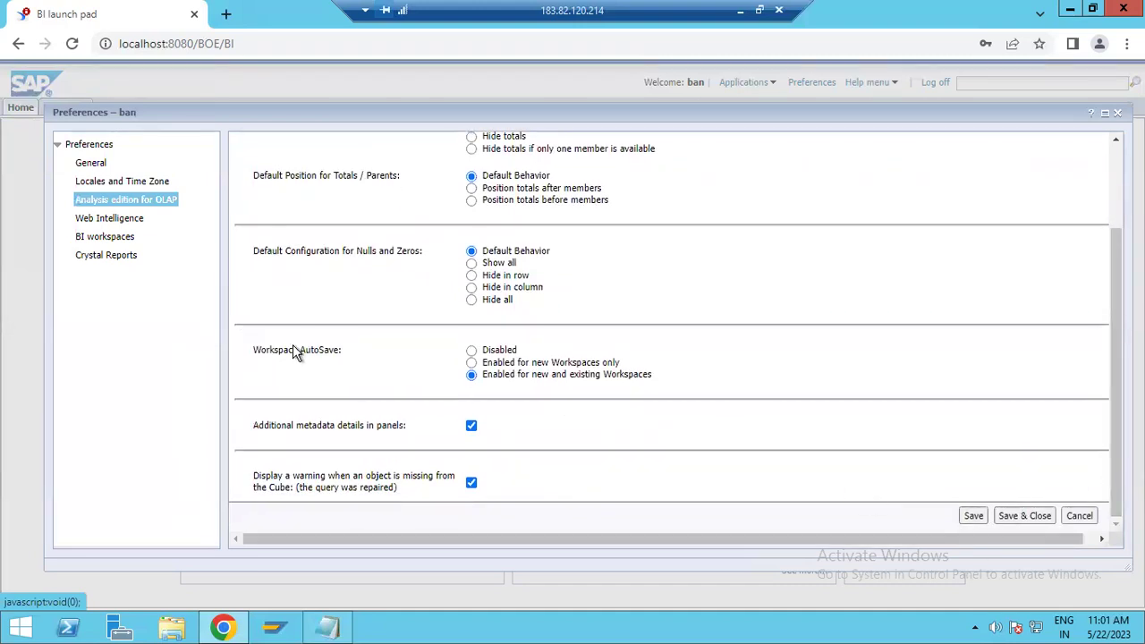
# Step: Review the Web Intelligence preferences, including the view and modify interfaces, drill options, Excel saving priority and document orientation
pyautogui.click(122, 225)
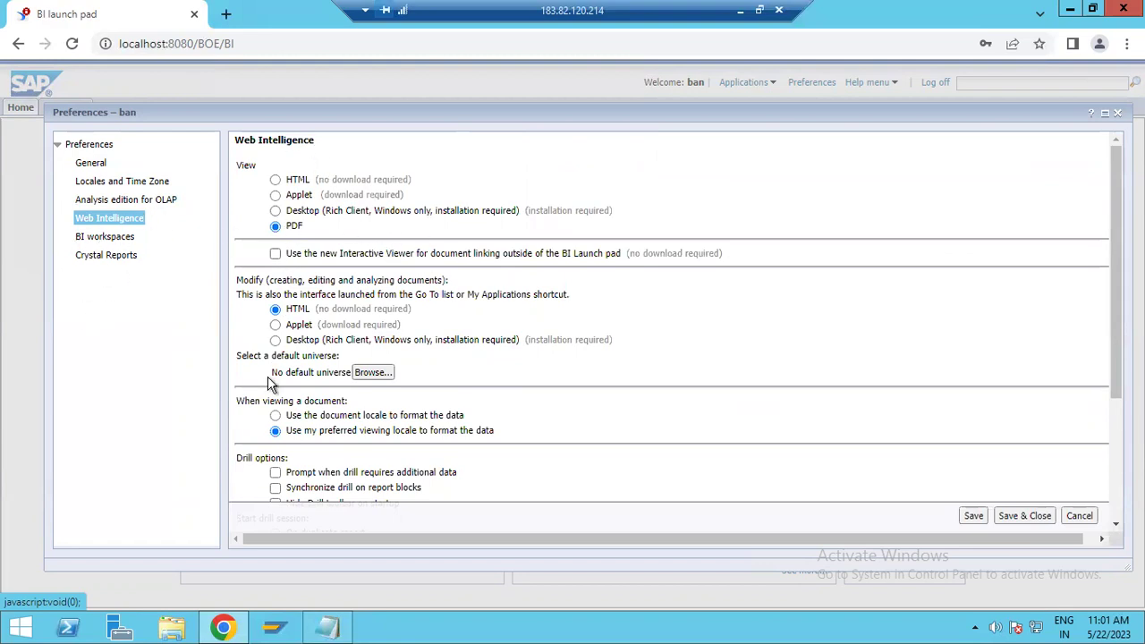
pyautogui.click(275, 309)
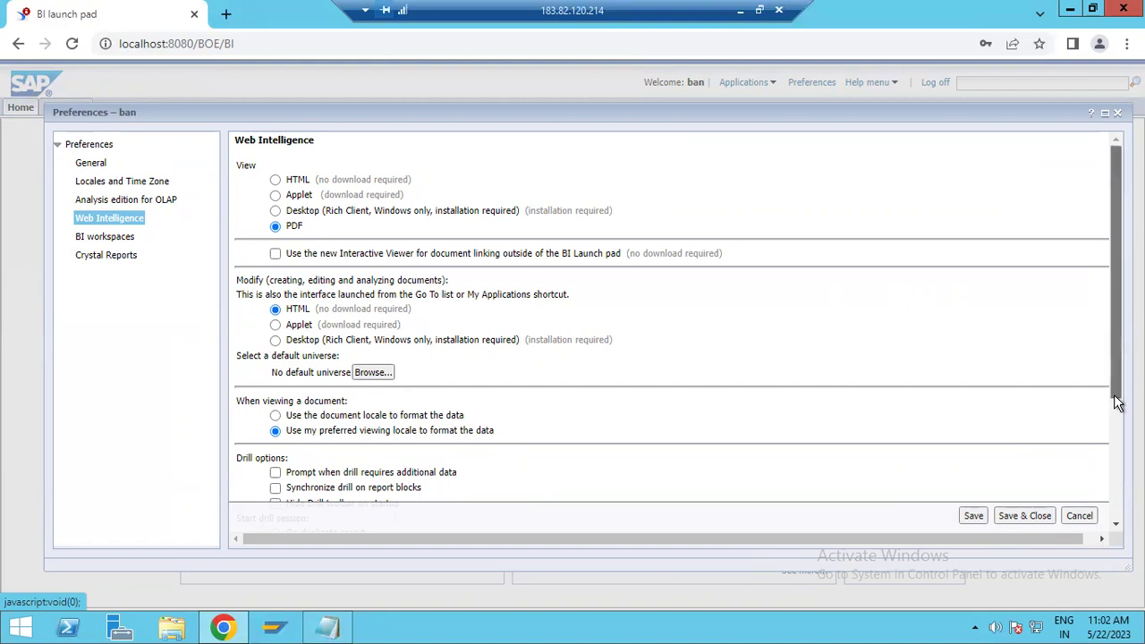
pyautogui.scroll(-3, 1110, 385)
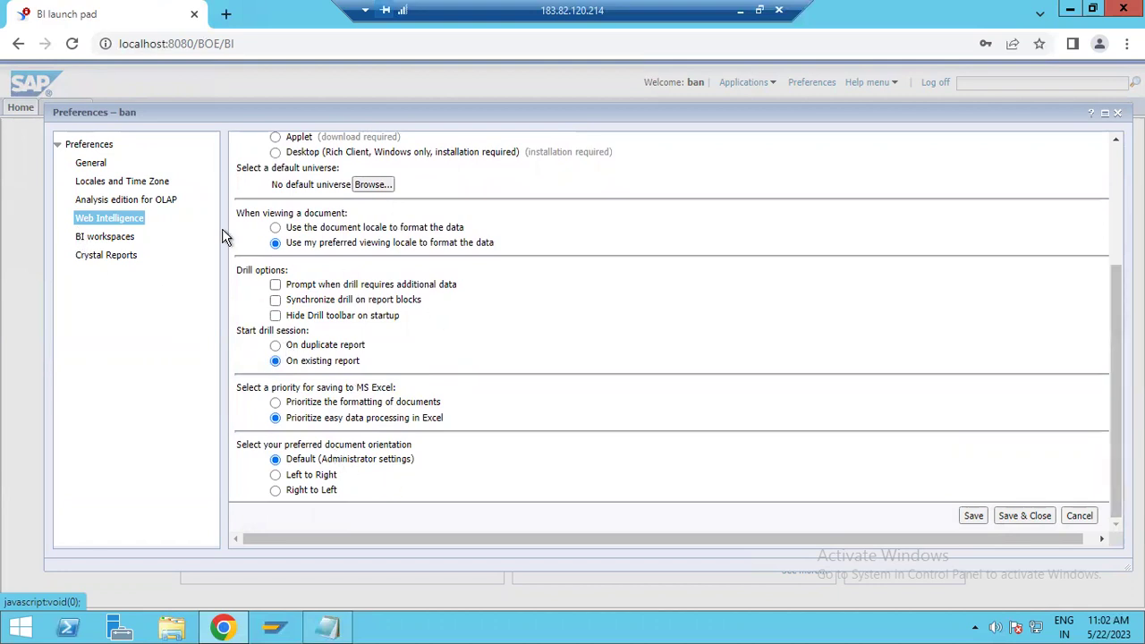
pyautogui.scroll(5, 1114, 474)
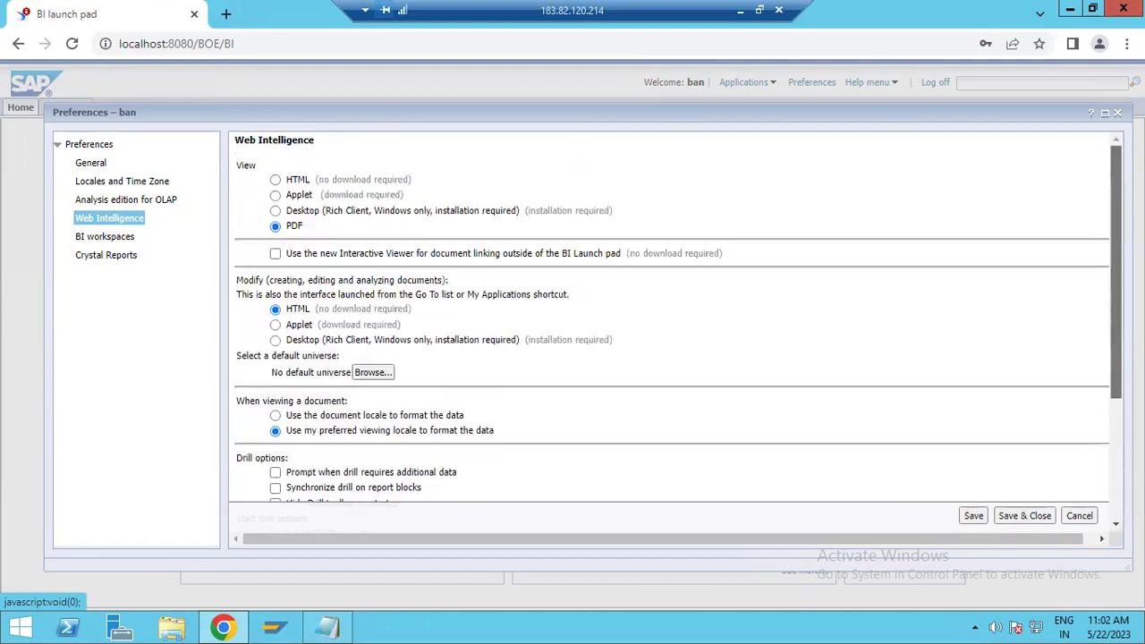
# Step: Check the BI workspaces and Crystal Reports preferences, and save and close the preferences
pyautogui.click(112, 240)
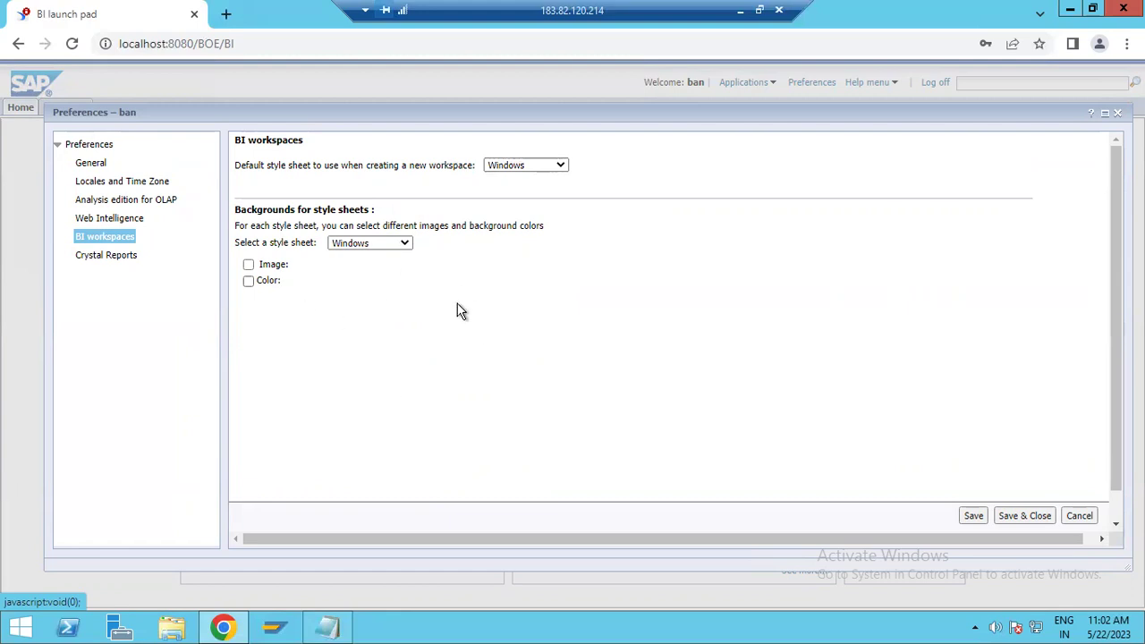
pyautogui.click(117, 260)
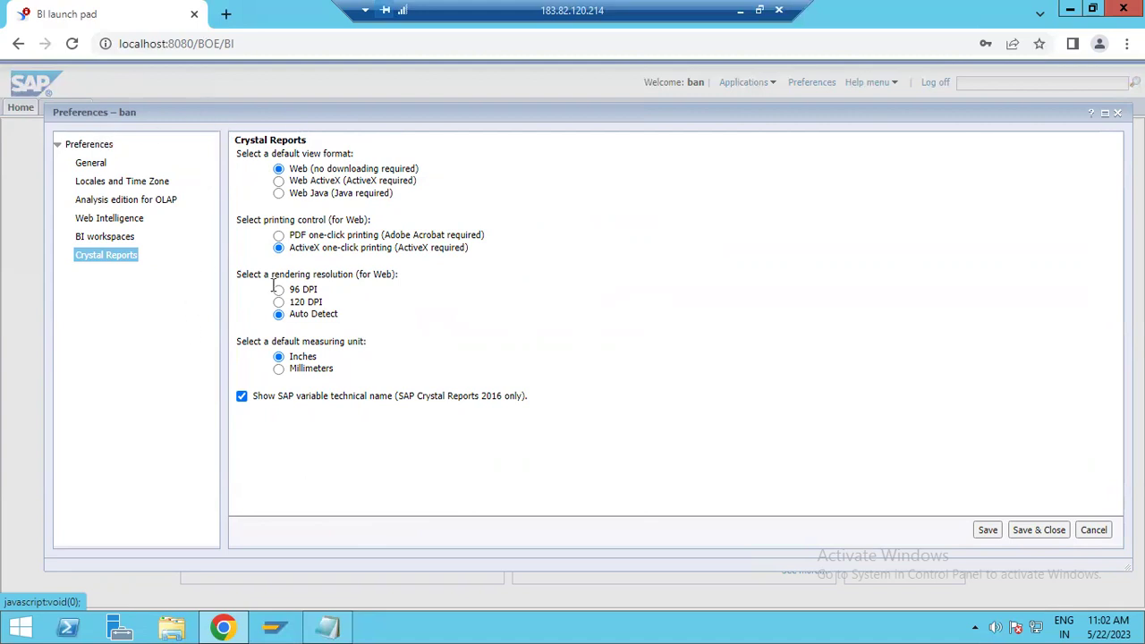
pyautogui.click(1023, 531)
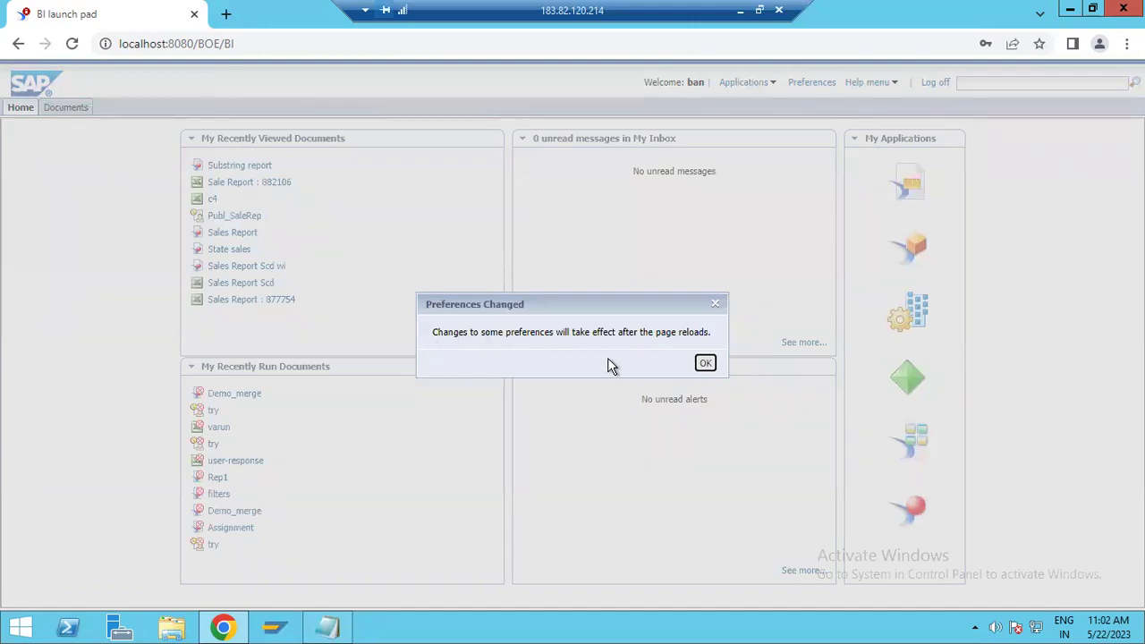
pyautogui.click(707, 365)
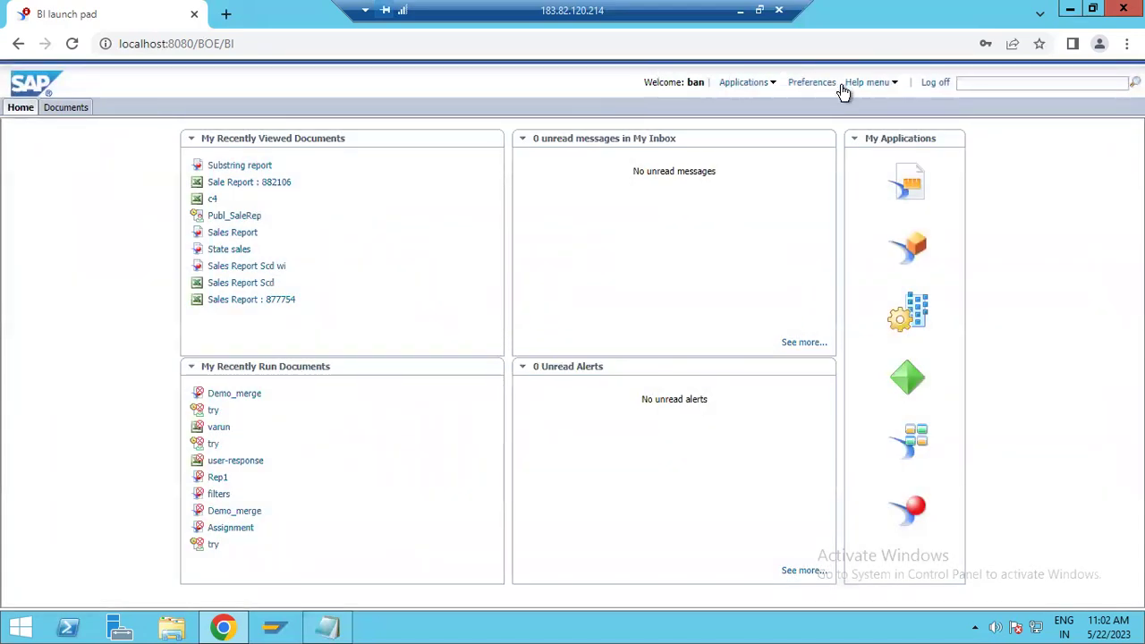
# Step: Open the launch pad's About information and read the copyright notice, platform release, support pack and version number
pyautogui.click(893, 86)
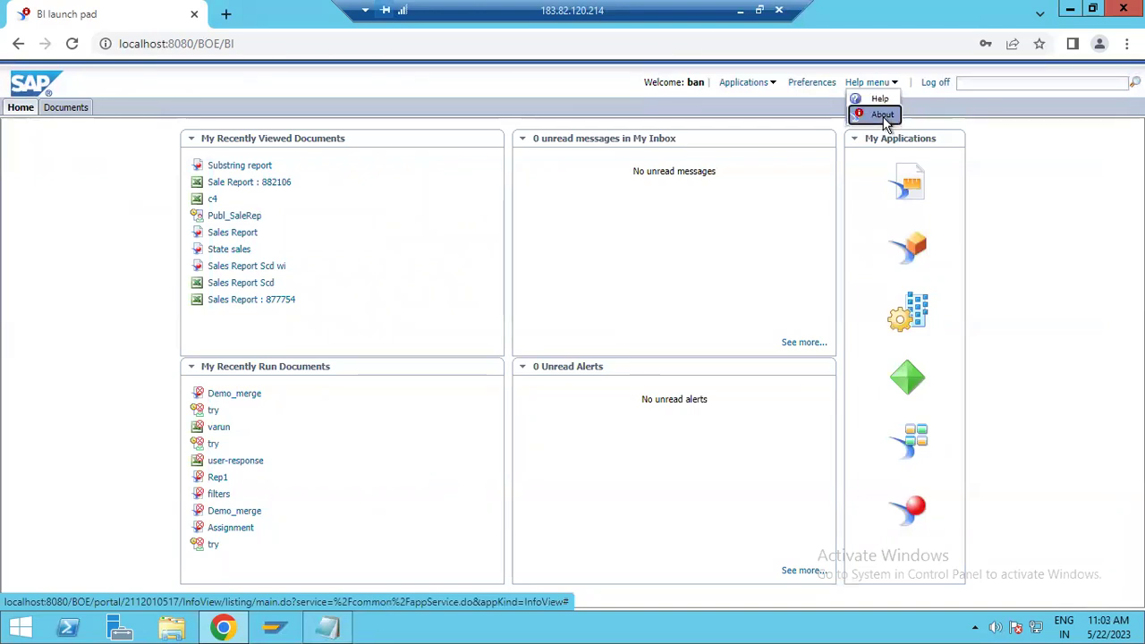
pyautogui.click(882, 114)
pyautogui.moveTo(590, 161); pyautogui.dragTo(524, 105)
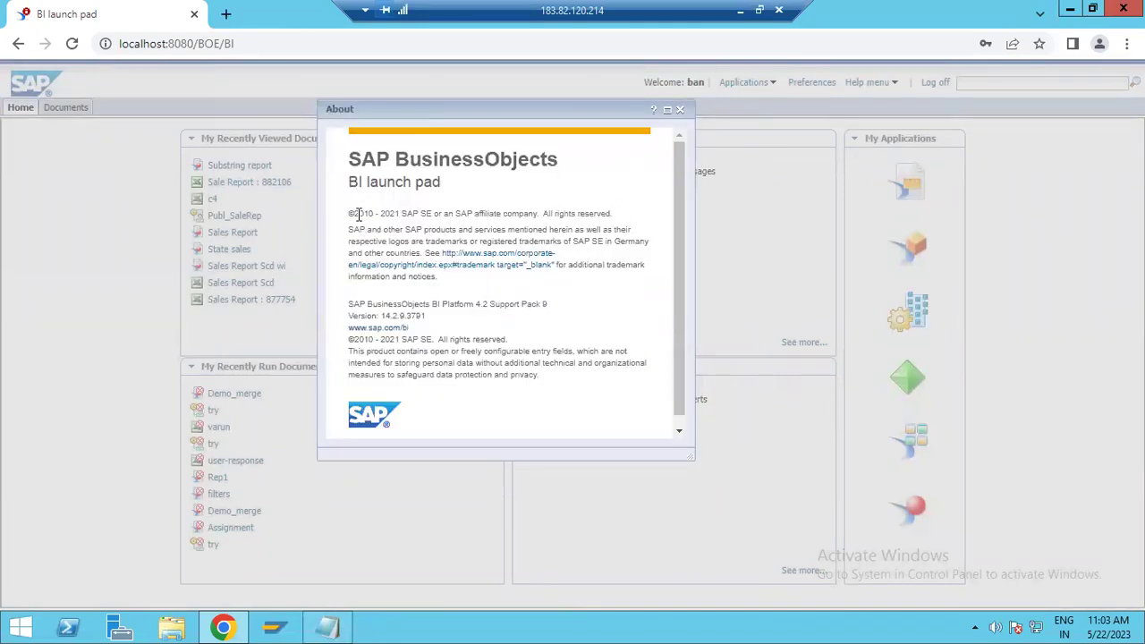
pyautogui.moveTo(361, 213); pyautogui.dragTo(540, 298)
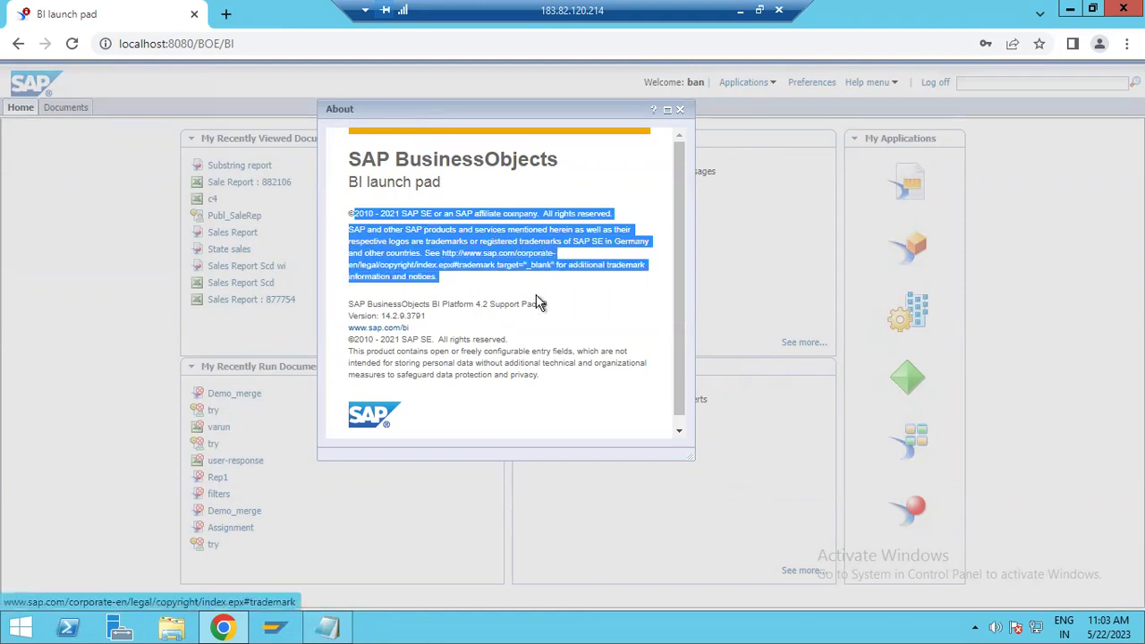
pyautogui.click(528, 323)
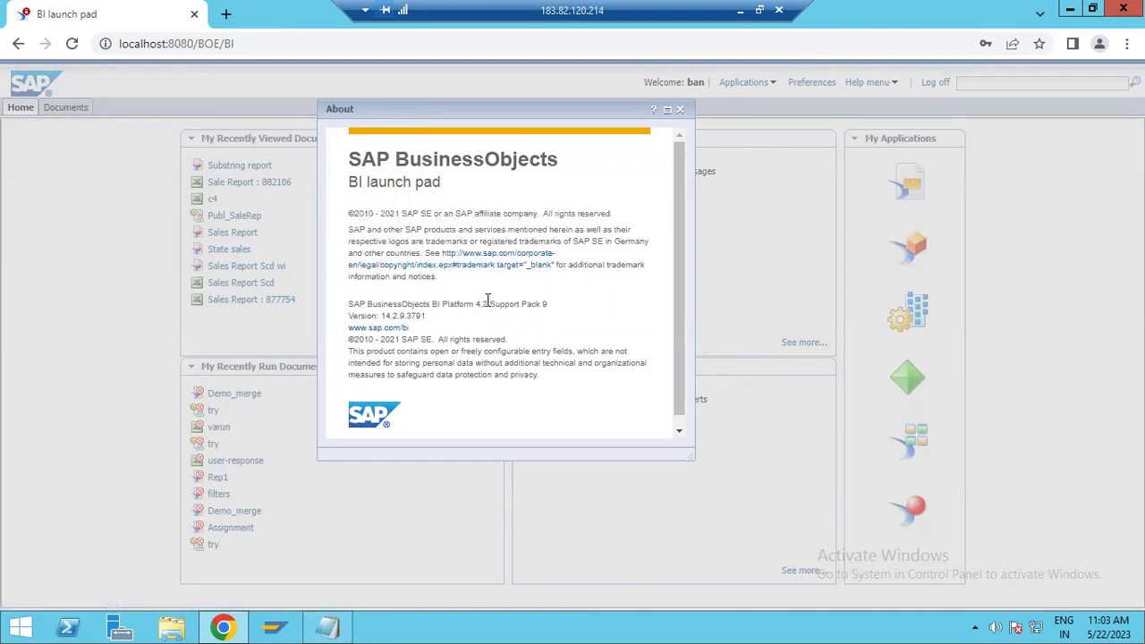
pyautogui.moveTo(478, 303); pyautogui.dragTo(528, 299)
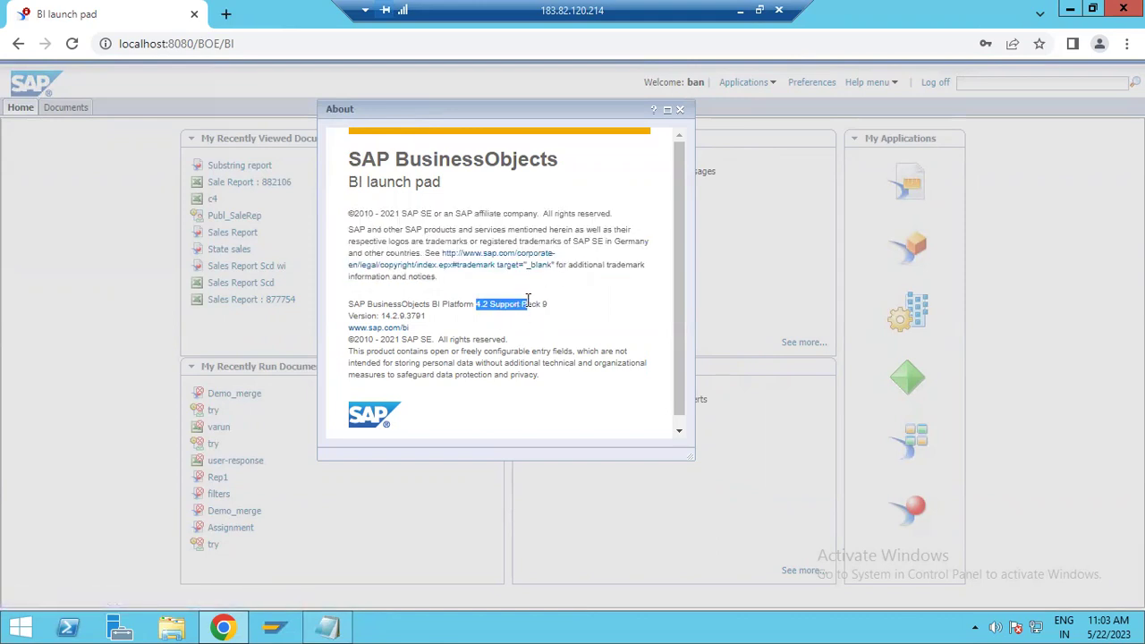
pyautogui.moveTo(548, 305); pyautogui.dragTo(524, 305)
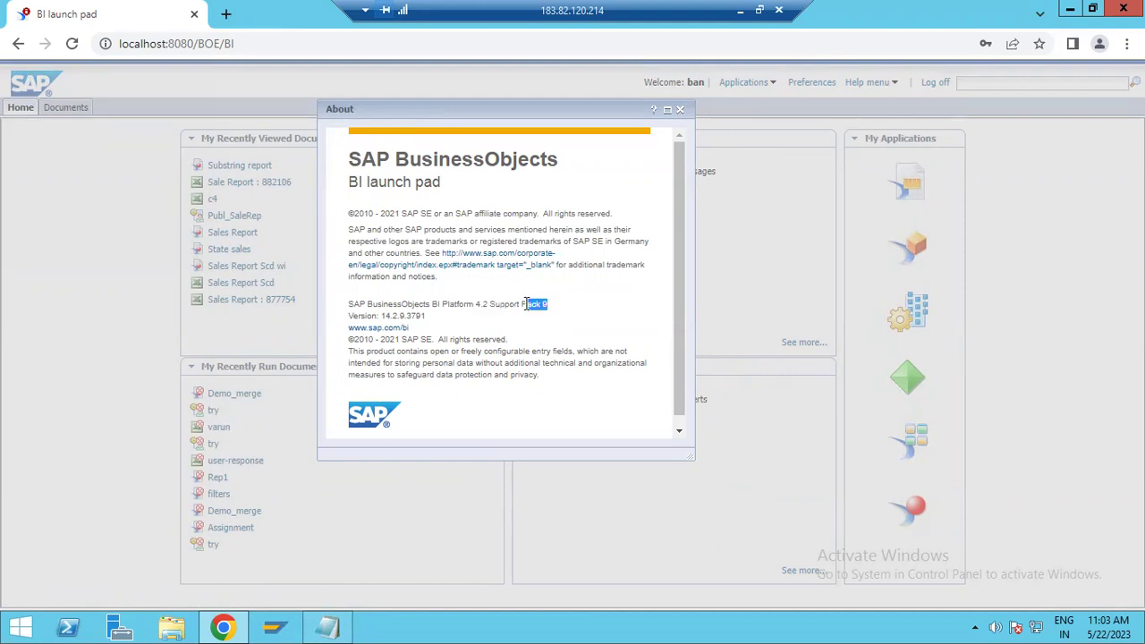
pyautogui.tripleClick(391, 314)
pyautogui.click(437, 331)
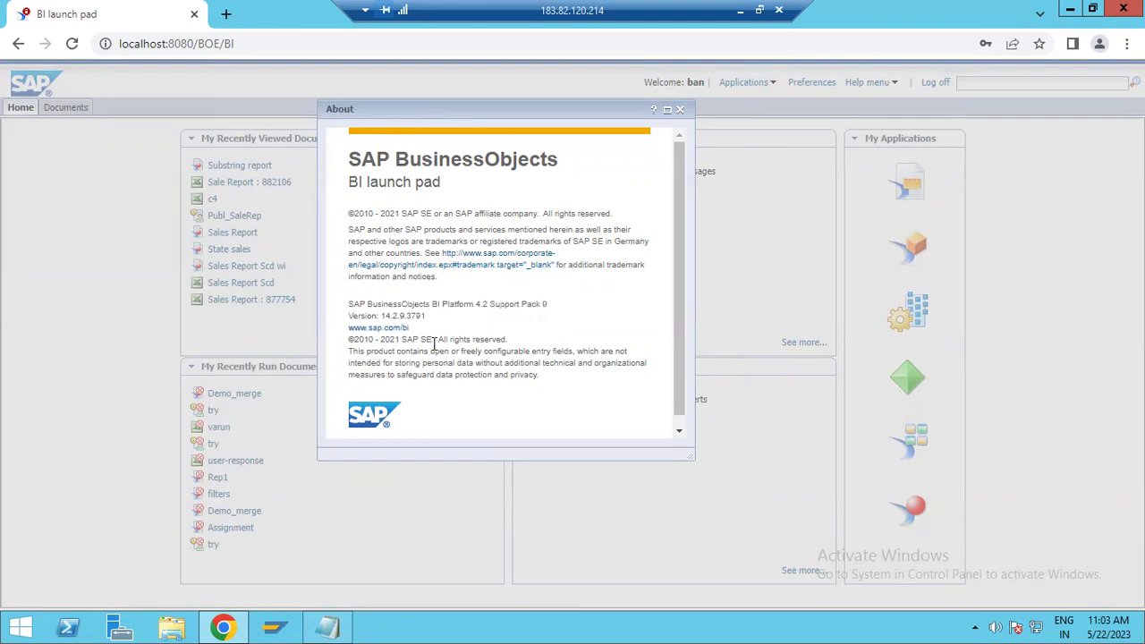
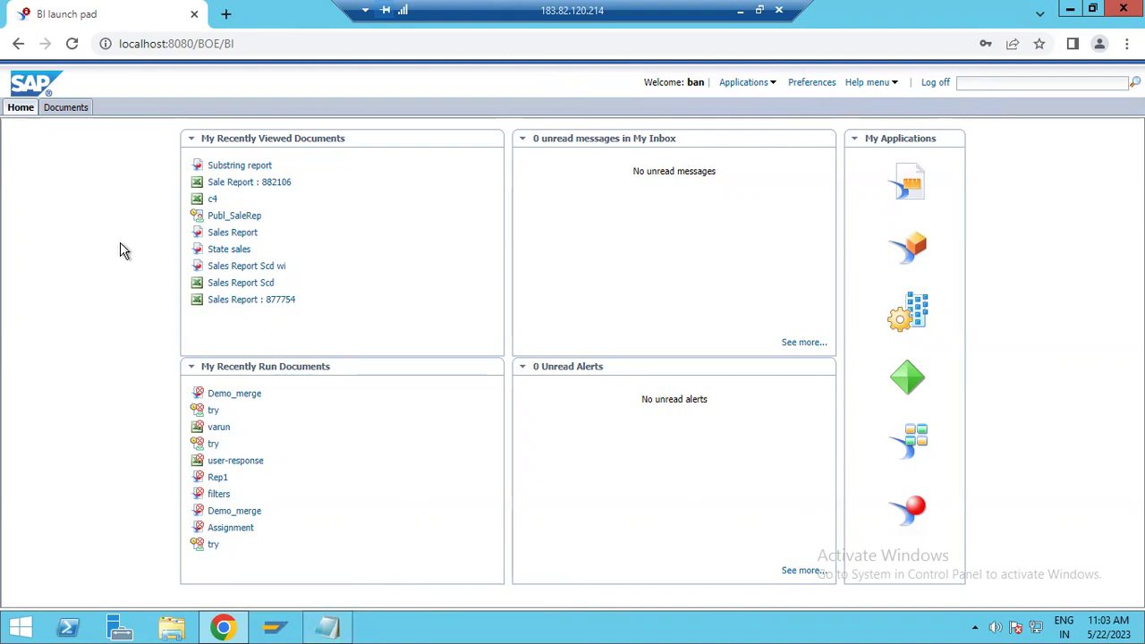
# Step: Go to the Documents area and look through the My Favorites folder tree under My Documents, leaving it collapsed
pyautogui.click(72, 108)
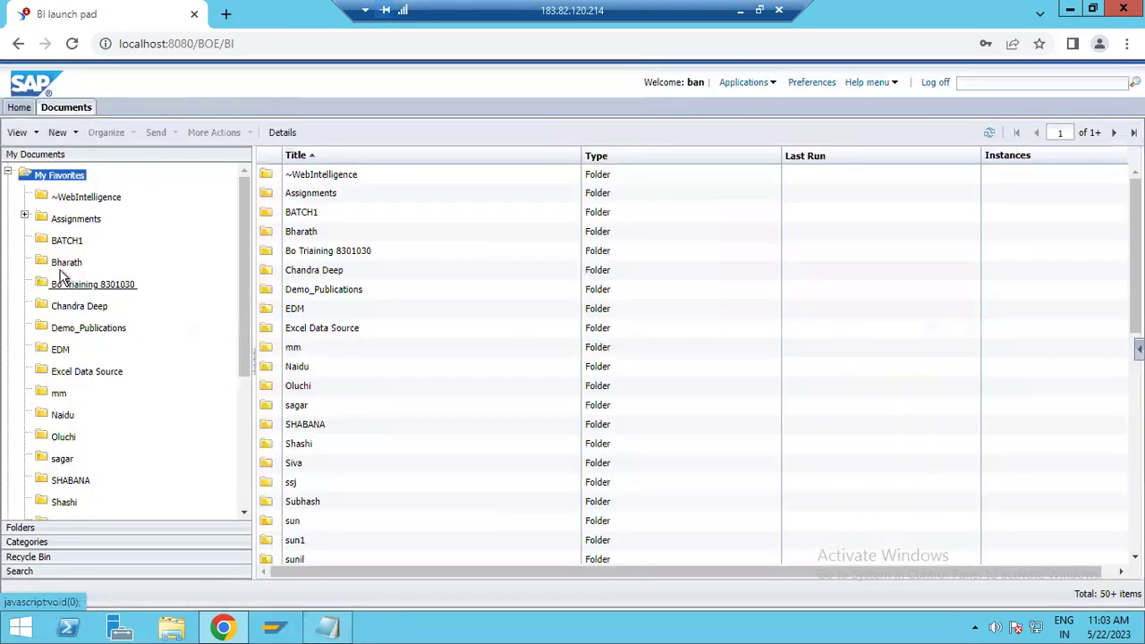
pyautogui.click(11, 174)
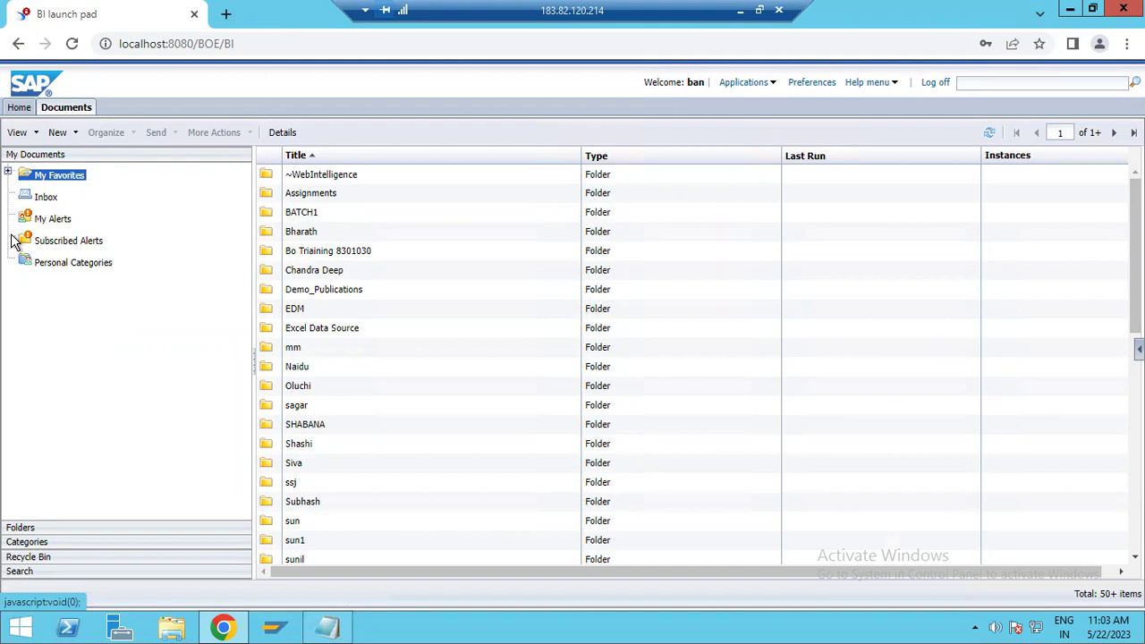
pyautogui.click(9, 172)
pyautogui.click(9, 173)
pyautogui.click(22, 528)
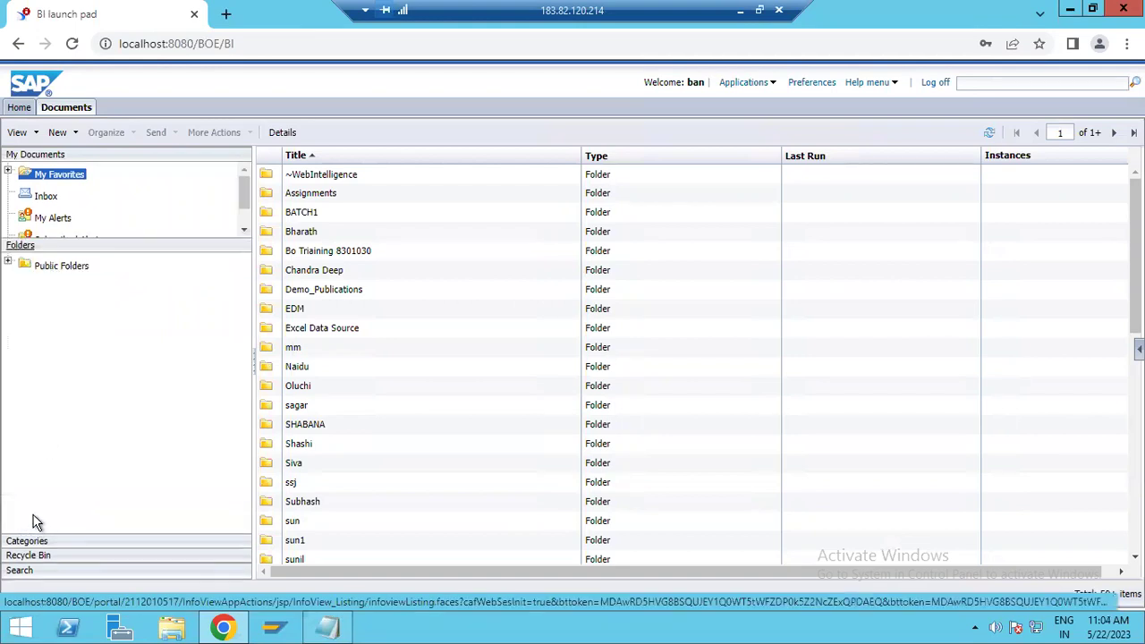
pyautogui.click(29, 155)
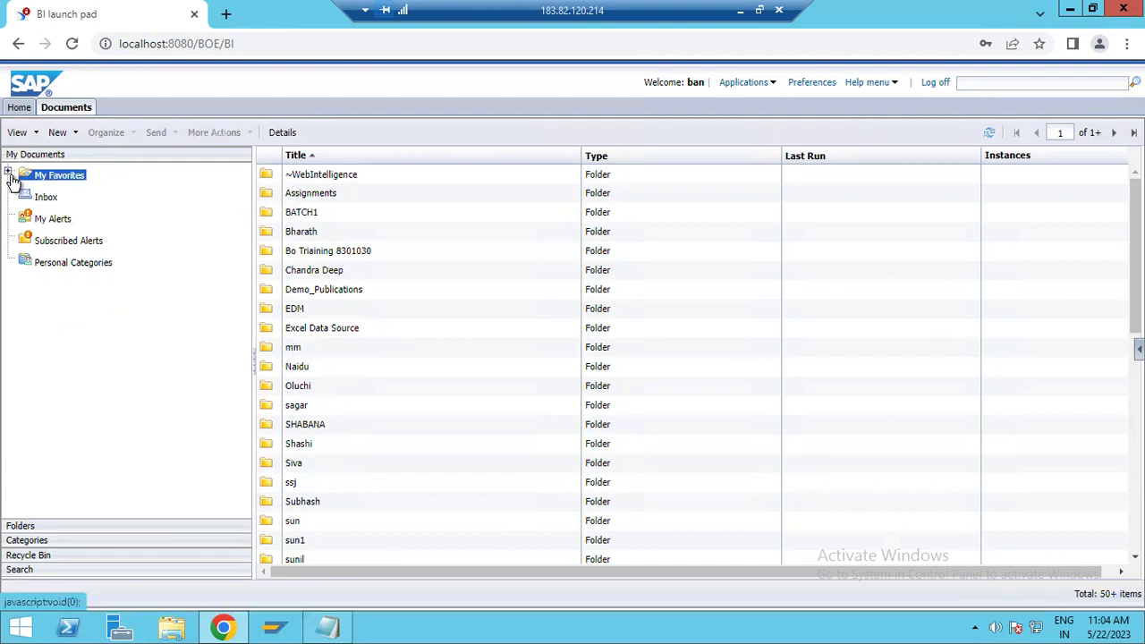
pyautogui.click(9, 174)
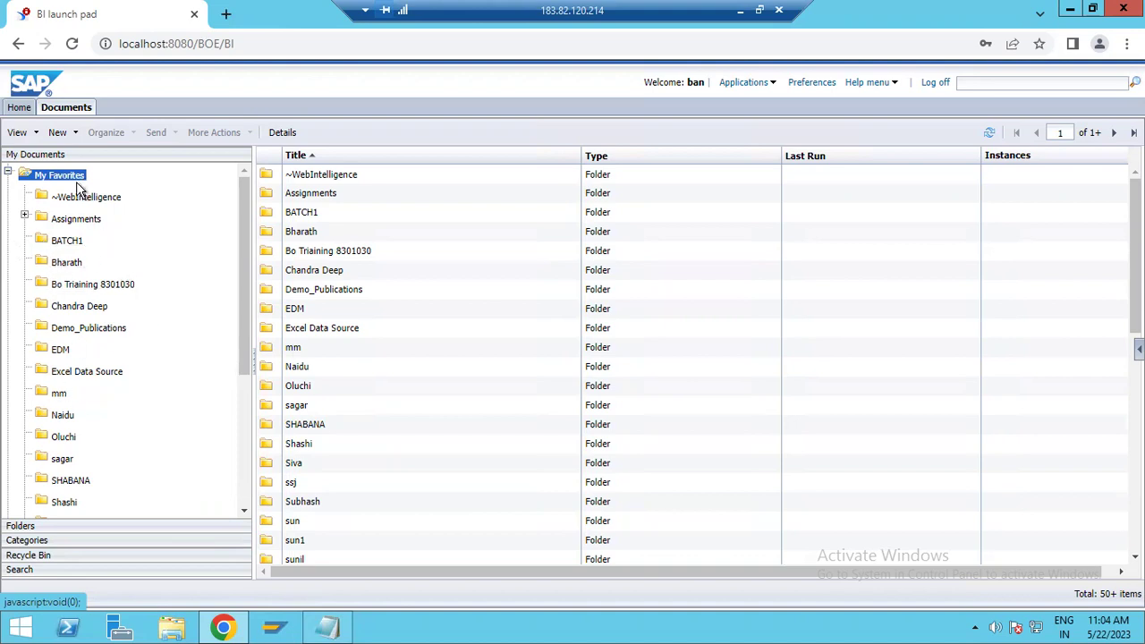
pyautogui.click(8, 172)
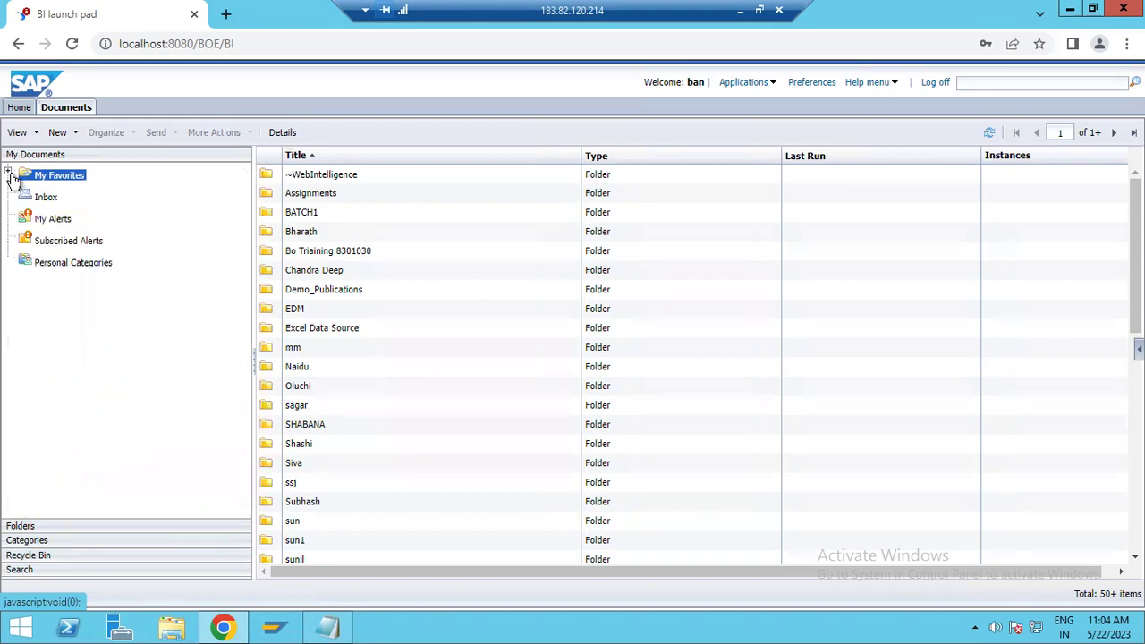
# Step: View the contents of Inbox, My Alerts, Subscribed Alerts and Personal Categories under My Documents
pyautogui.click(49, 202)
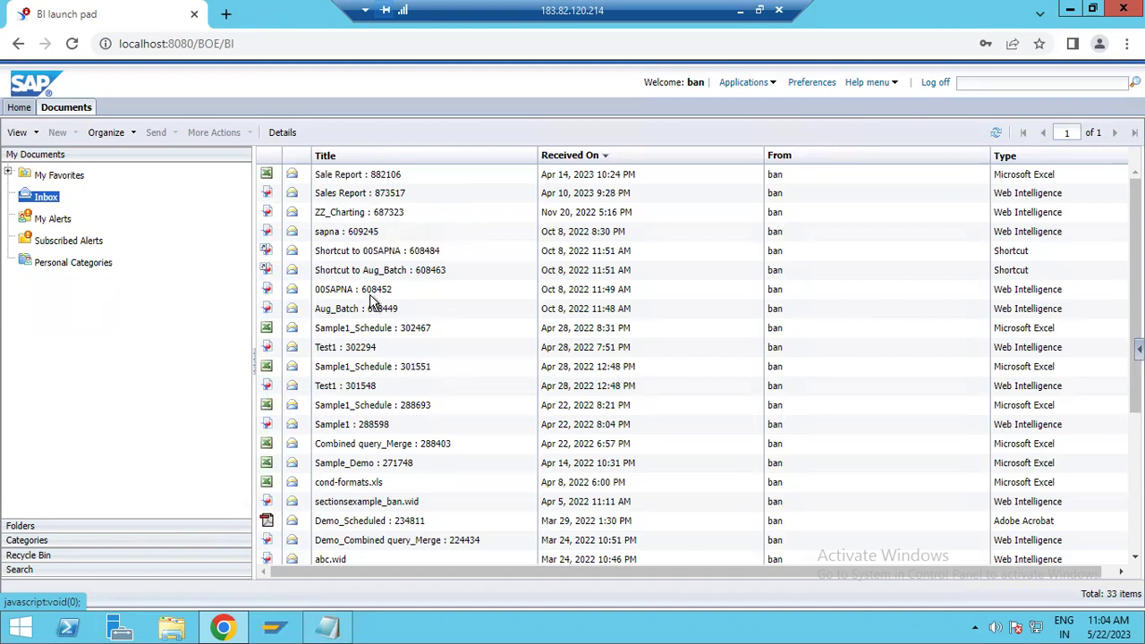
pyautogui.click(51, 220)
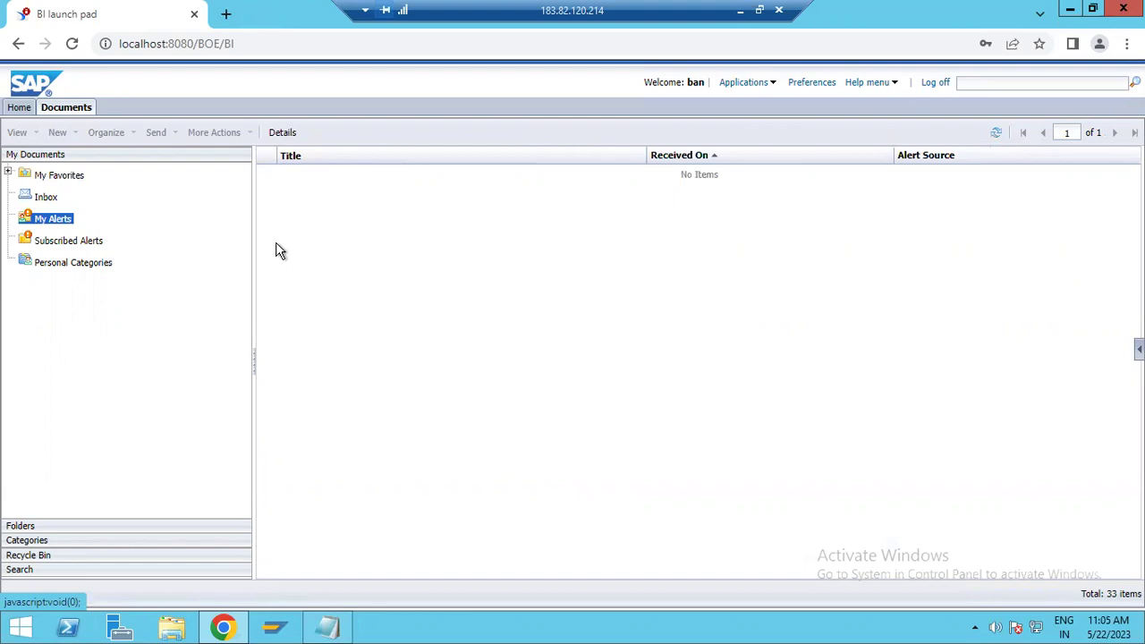
pyautogui.click(59, 247)
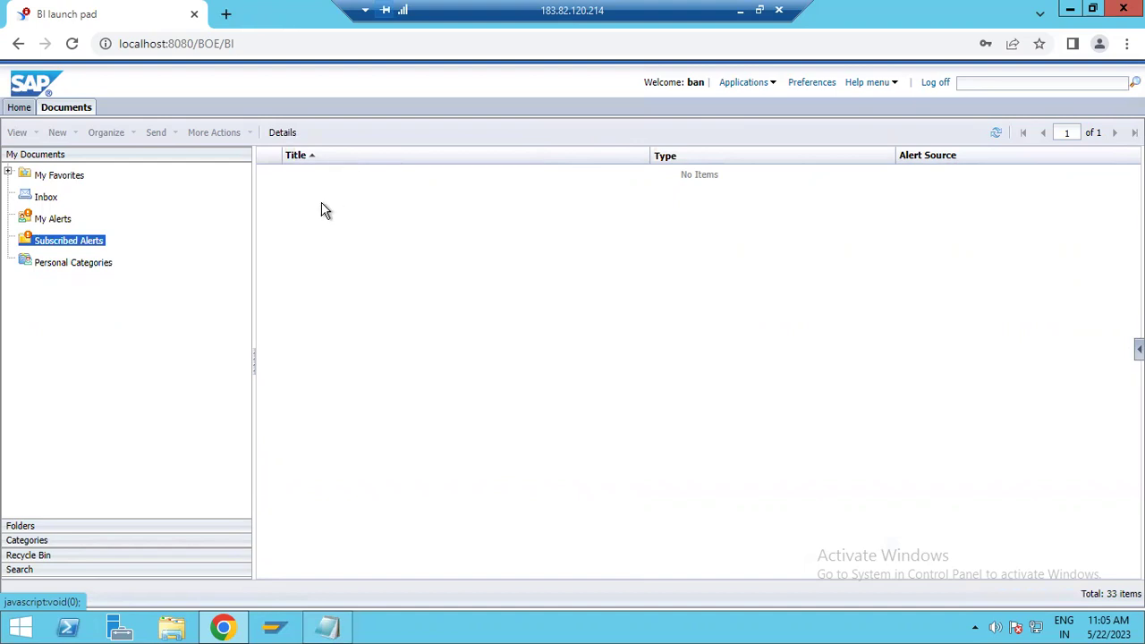
pyautogui.click(79, 265)
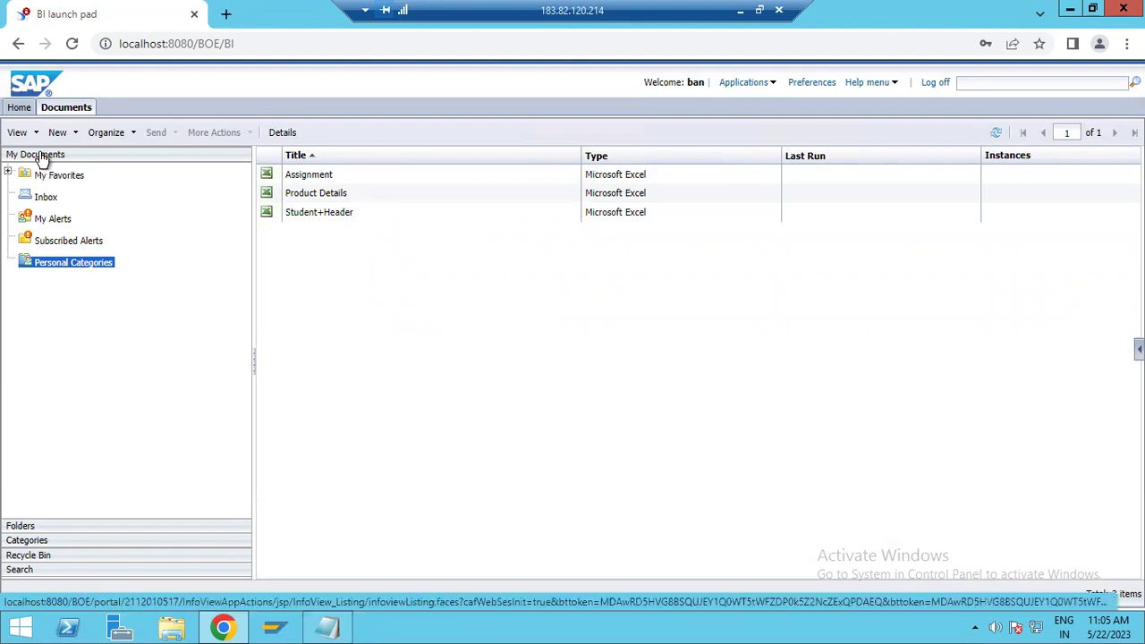
# Step: Browse the subfolders of Public Folders in the Folders section, and collapse the tree
pyautogui.click(36, 528)
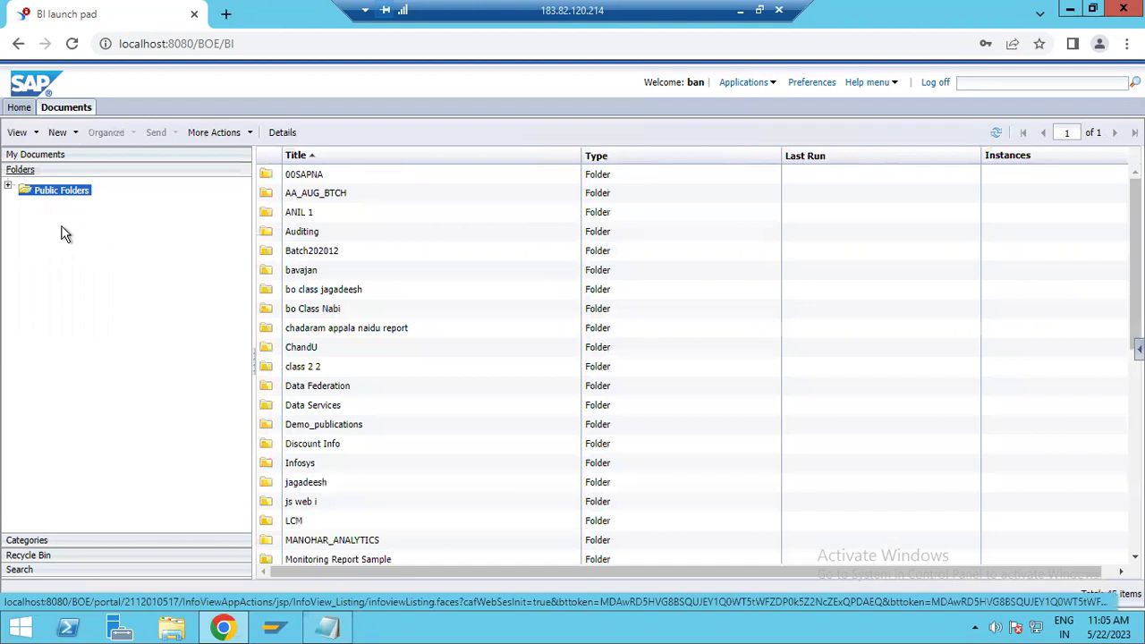
pyautogui.click(8, 187)
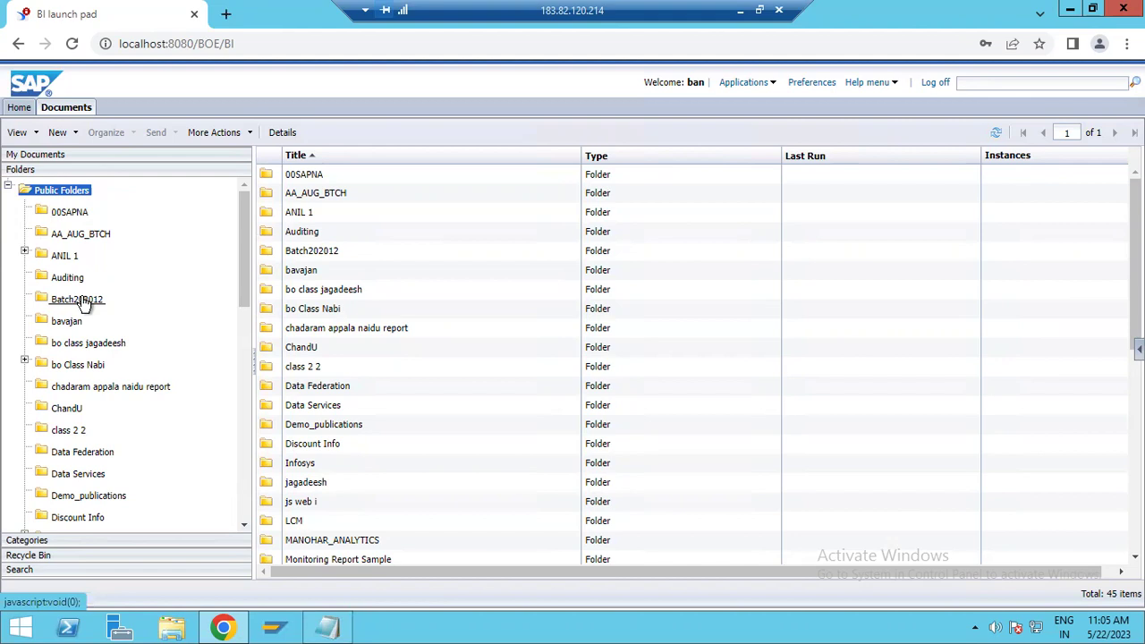
pyautogui.click(68, 193)
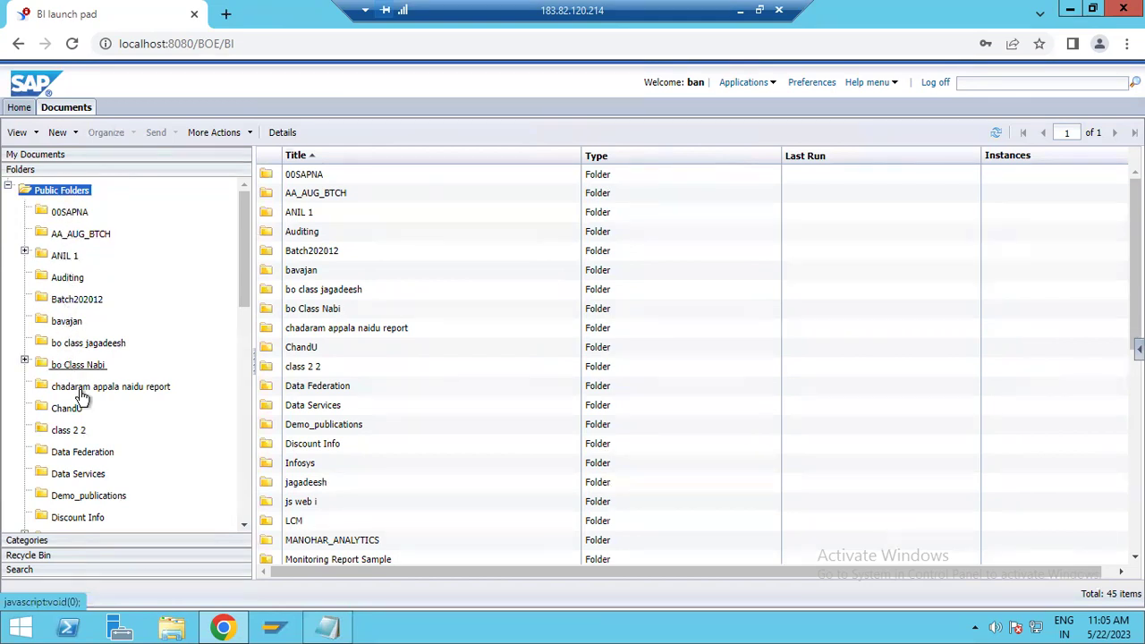
pyautogui.moveTo(244, 284)
pyautogui.mouseDown()
pyautogui.moveTo(245, 347)
pyautogui.moveTo(237, 282)
pyautogui.moveTo(251, 296)
pyautogui.mouseUp()
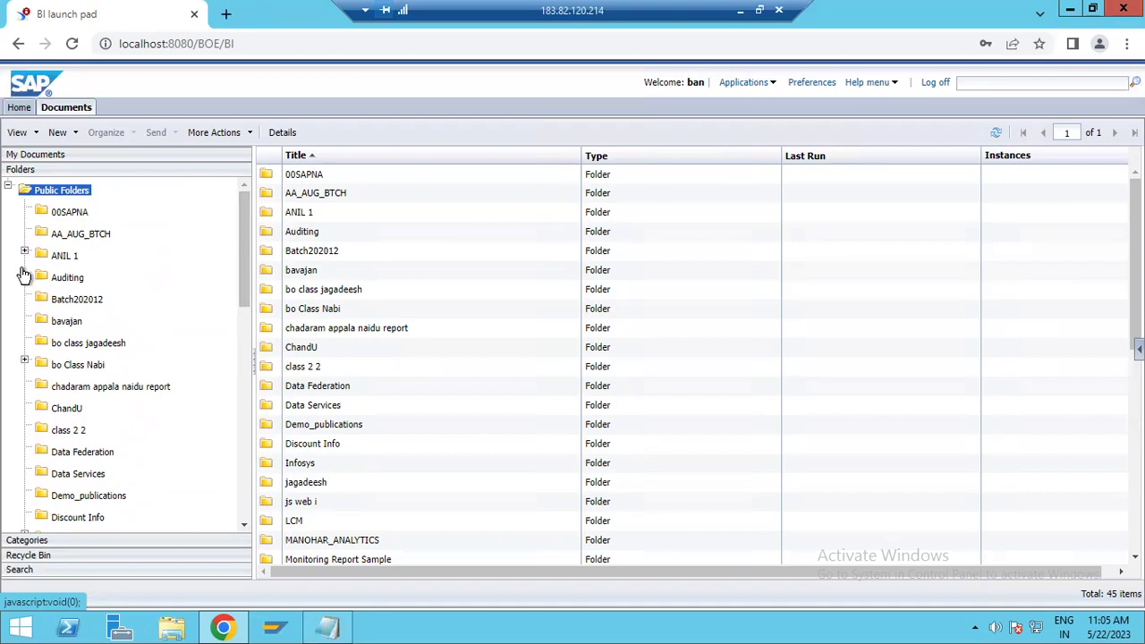
pyautogui.click(10, 190)
pyautogui.click(11, 191)
pyautogui.click(11, 190)
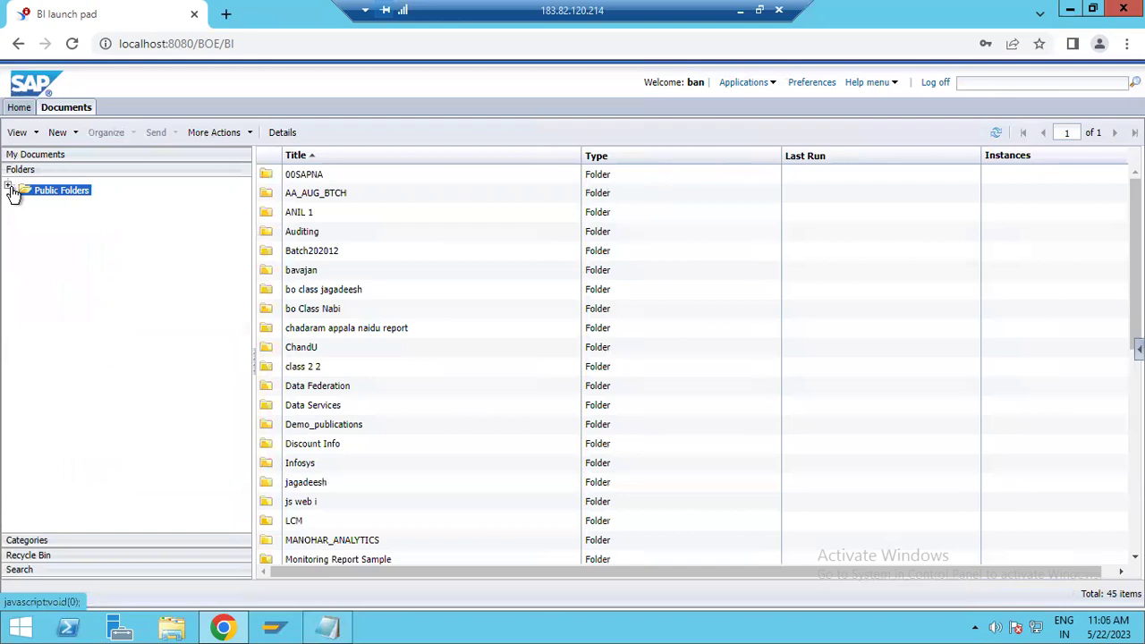
# Step: Expand Corporate Categories in the Categories section to view its contents, and collapse it again
pyautogui.click(27, 540)
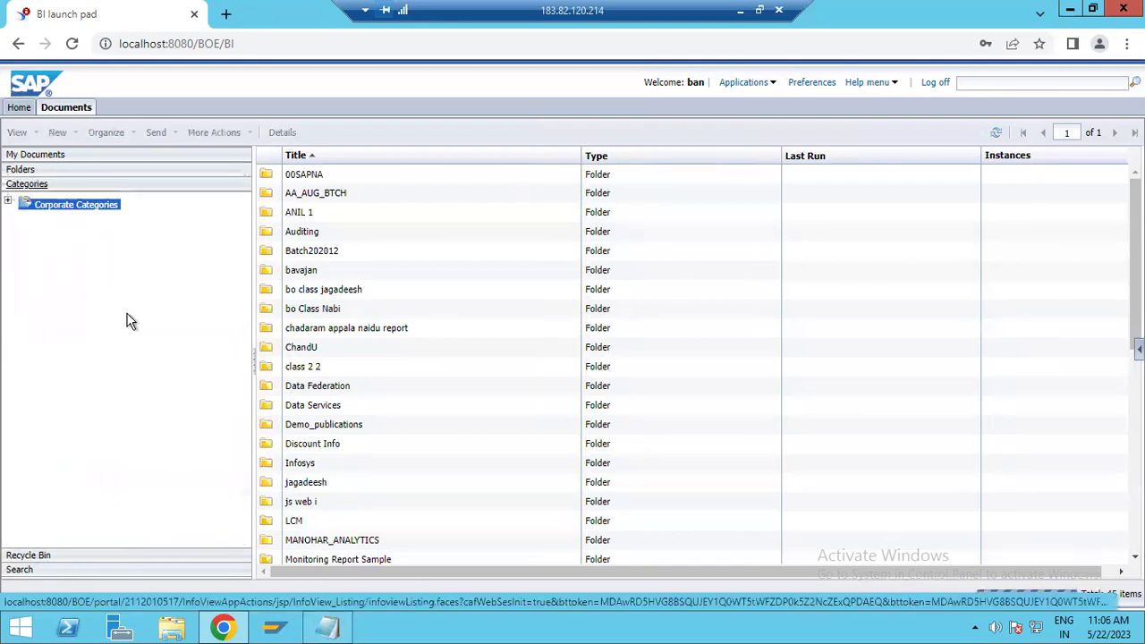
pyautogui.click(8, 201)
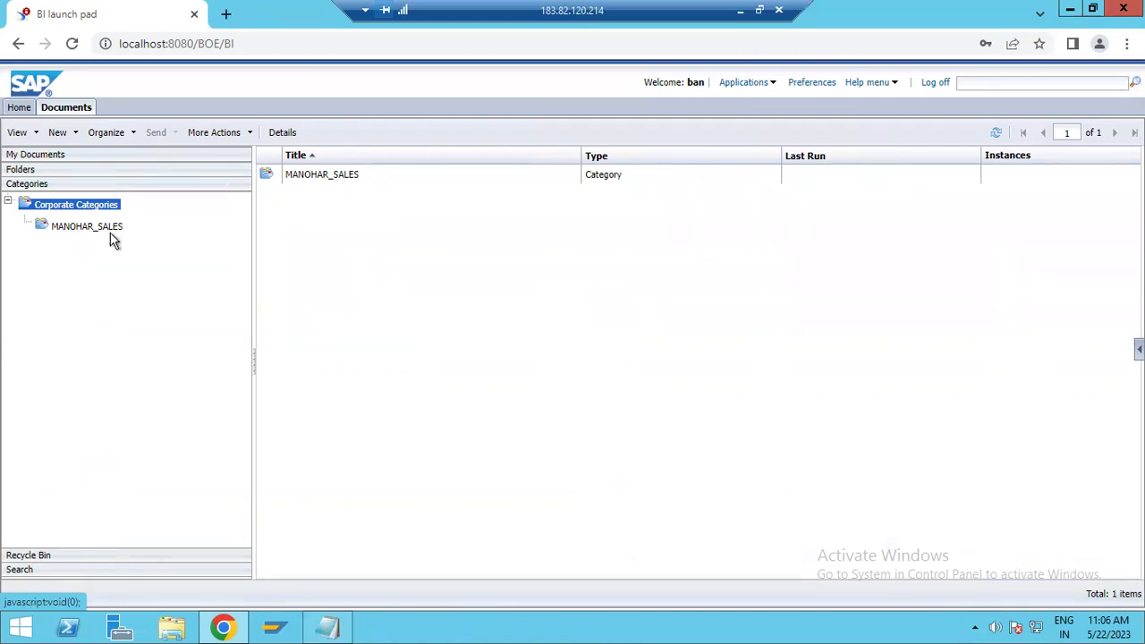
pyautogui.click(8, 200)
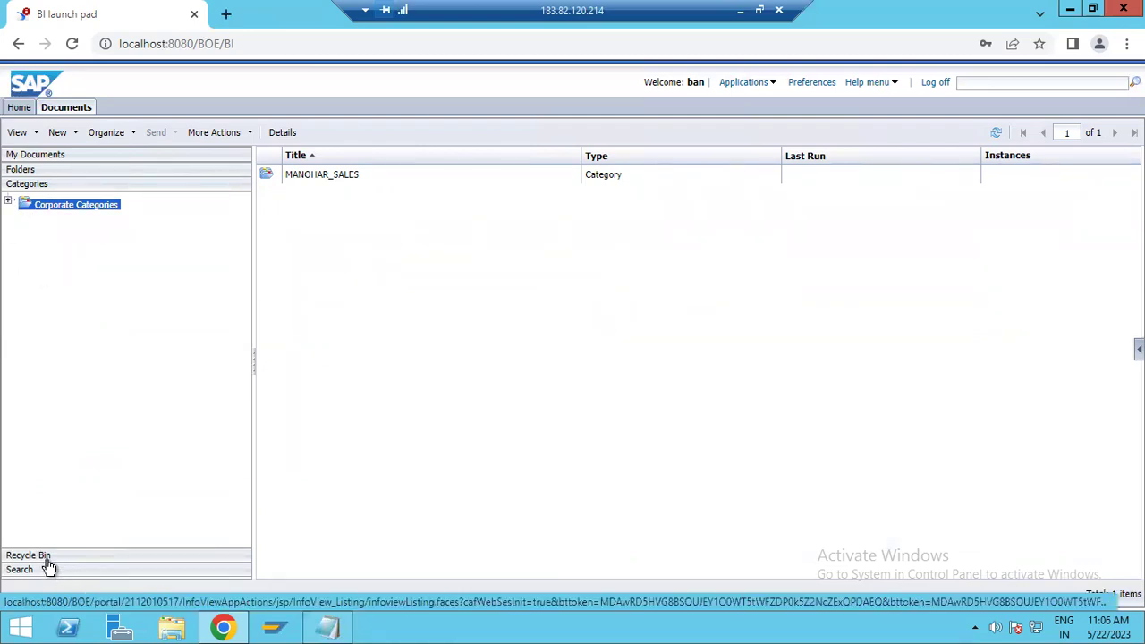
# Step: View the Recycle Bin and the document Search section with its results area and page controls
pyautogui.click(48, 558)
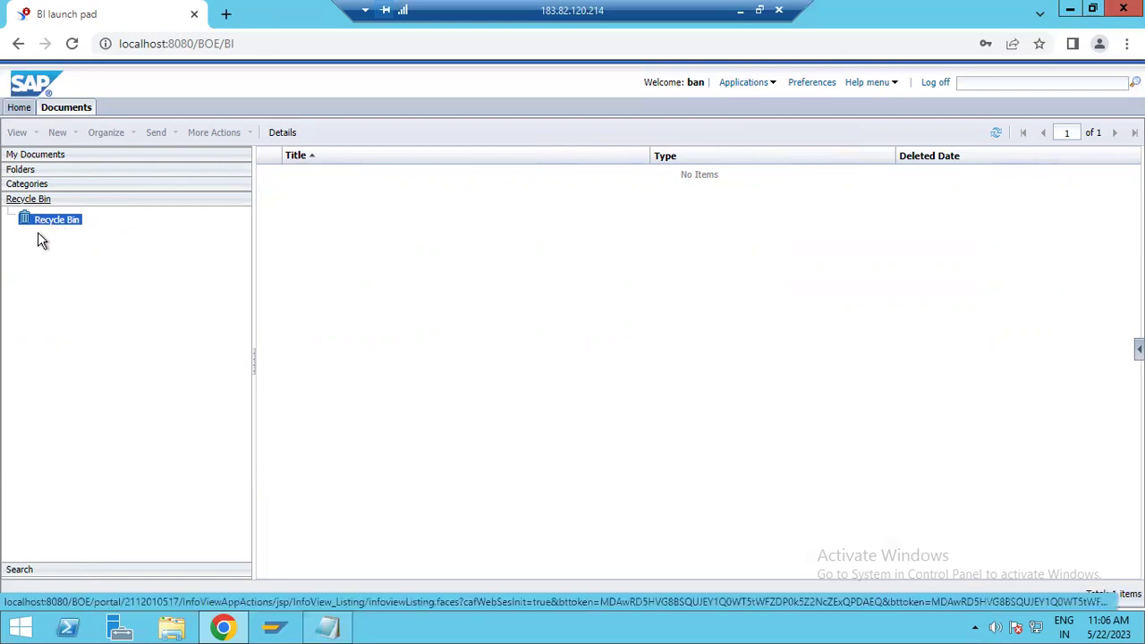
pyautogui.click(19, 569)
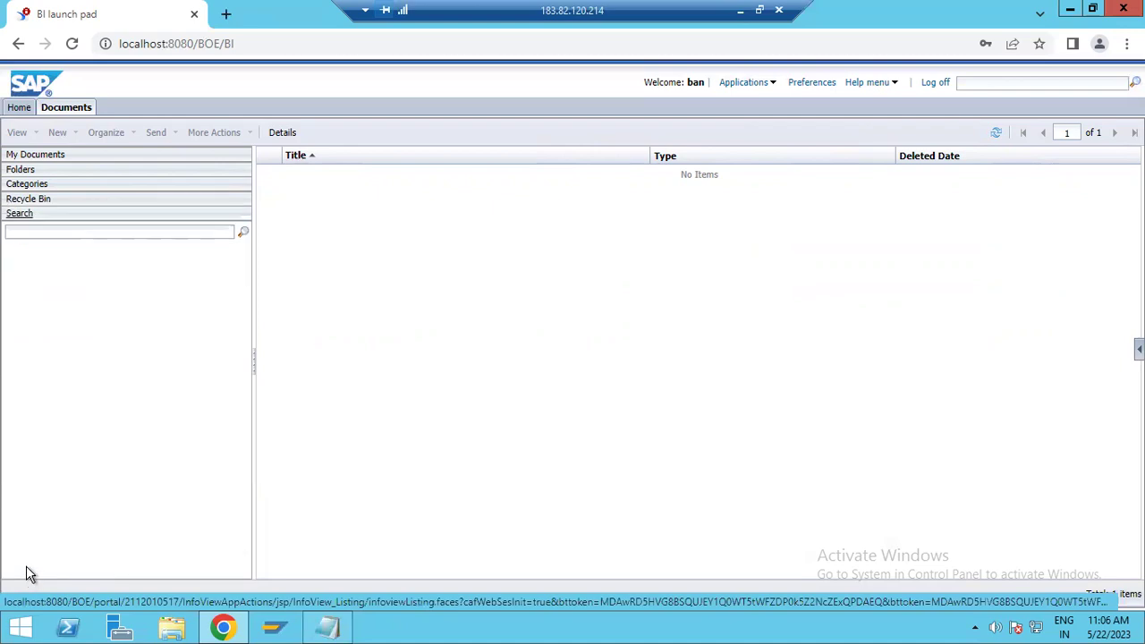
pyautogui.click(38, 233)
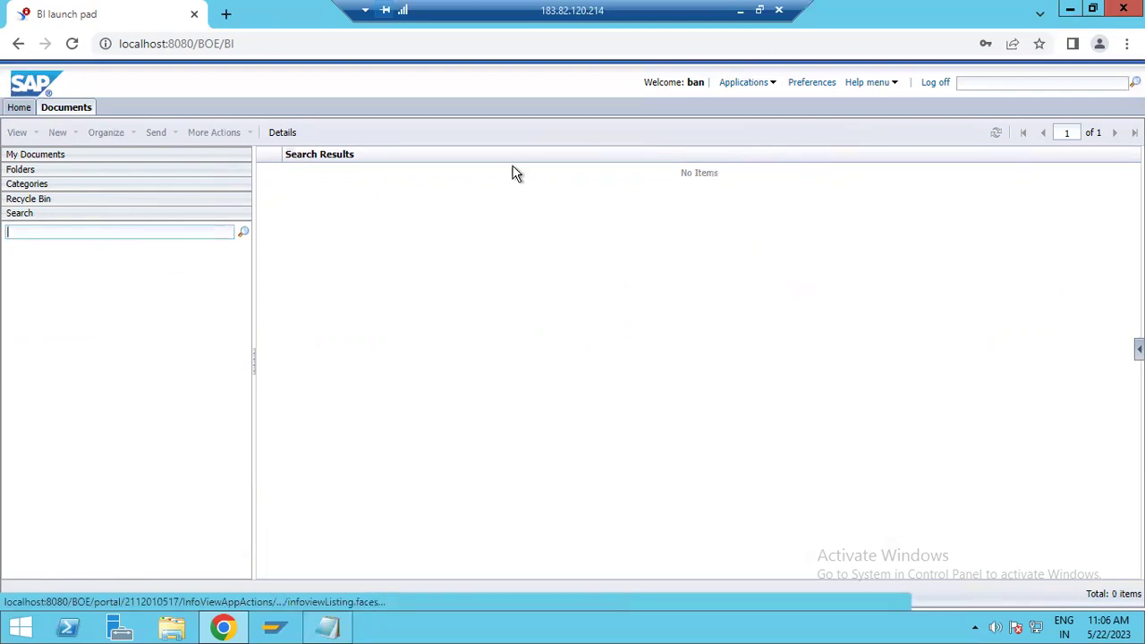
pyautogui.doubleClick(1076, 133)
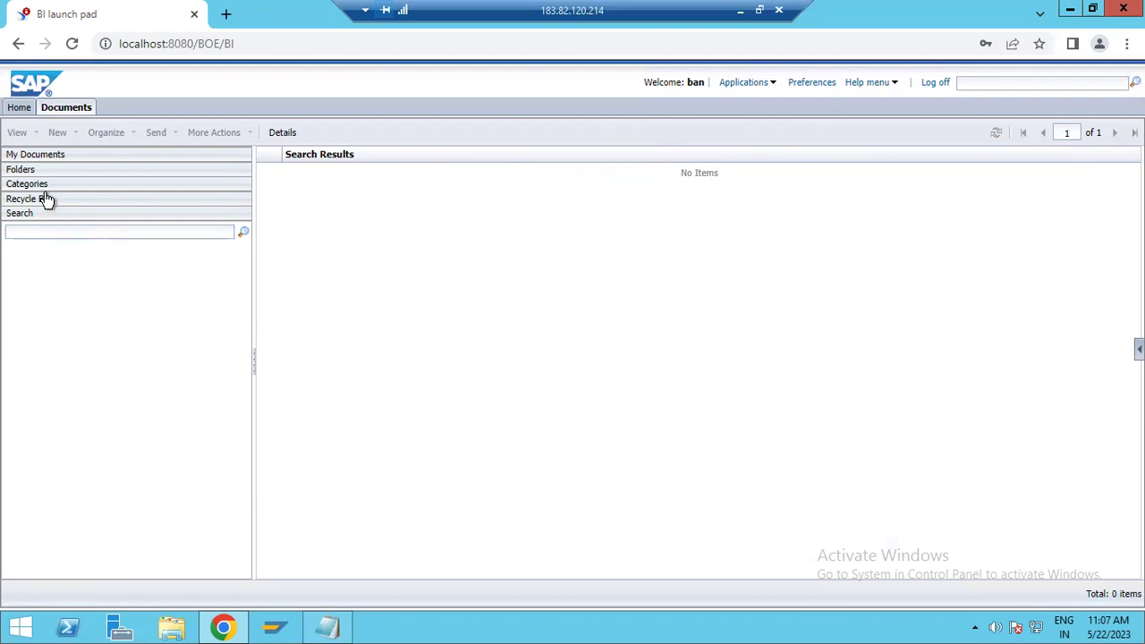
# Step: Create a new folder named "My folder STD" under Public Folders in the Folders section
pyautogui.click(26, 171)
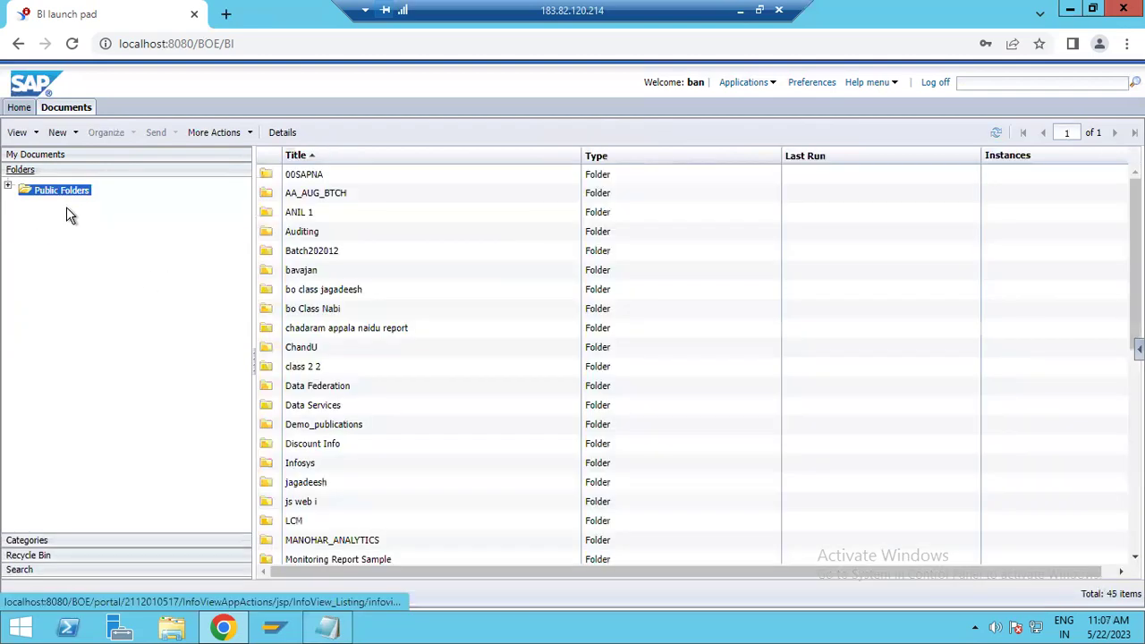
pyautogui.click(9, 188)
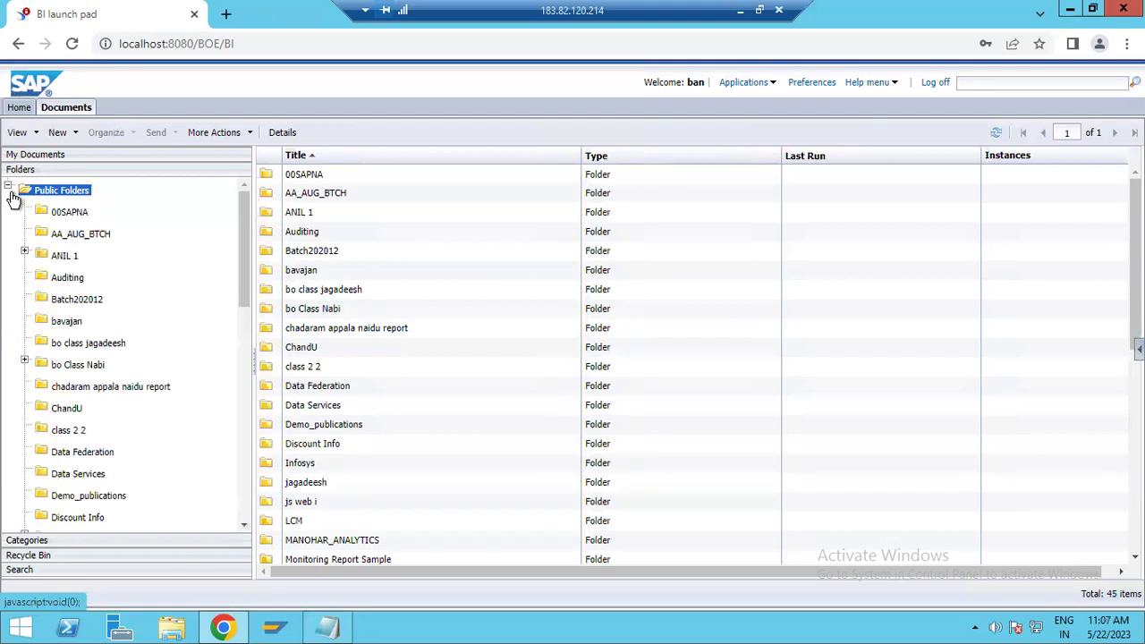
pyautogui.rightClick(78, 193)
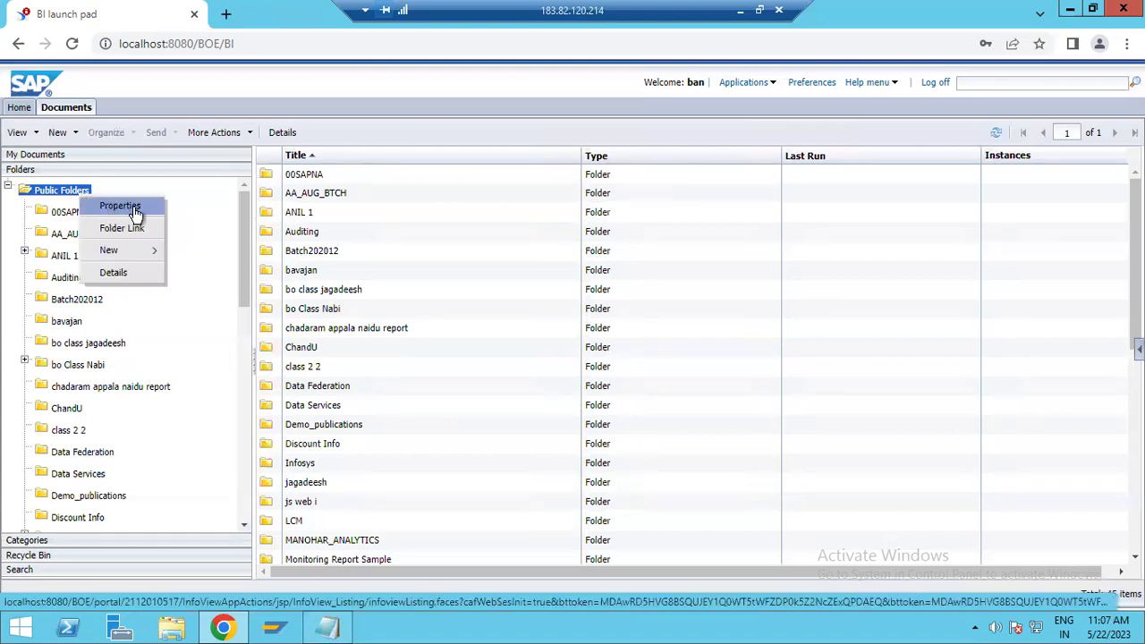
pyautogui.moveTo(142, 250)
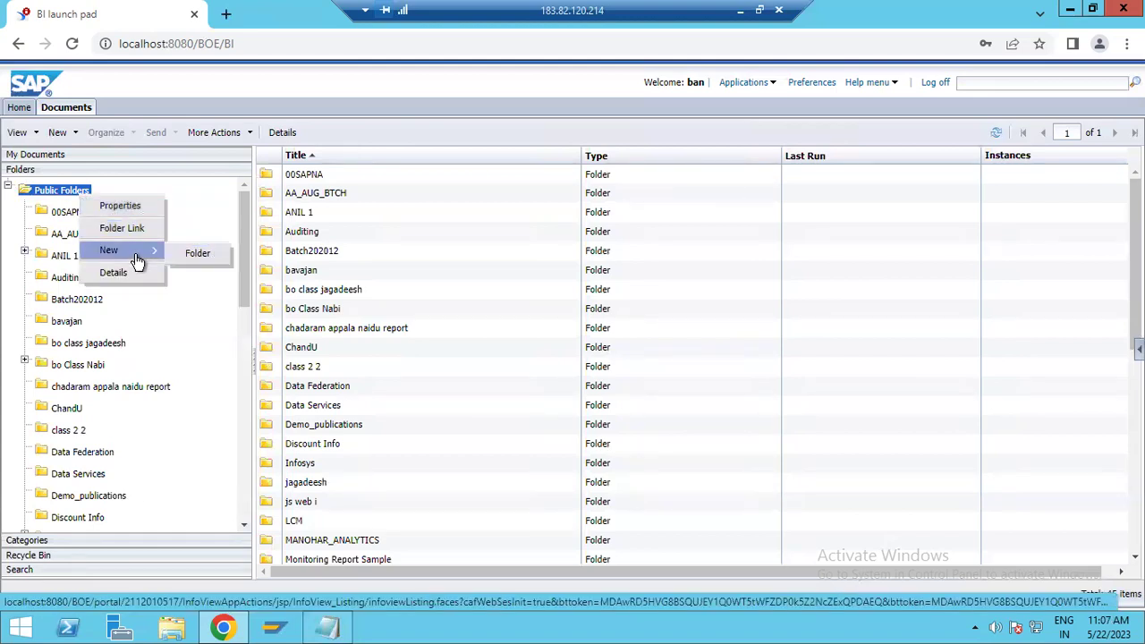
pyautogui.click(197, 255)
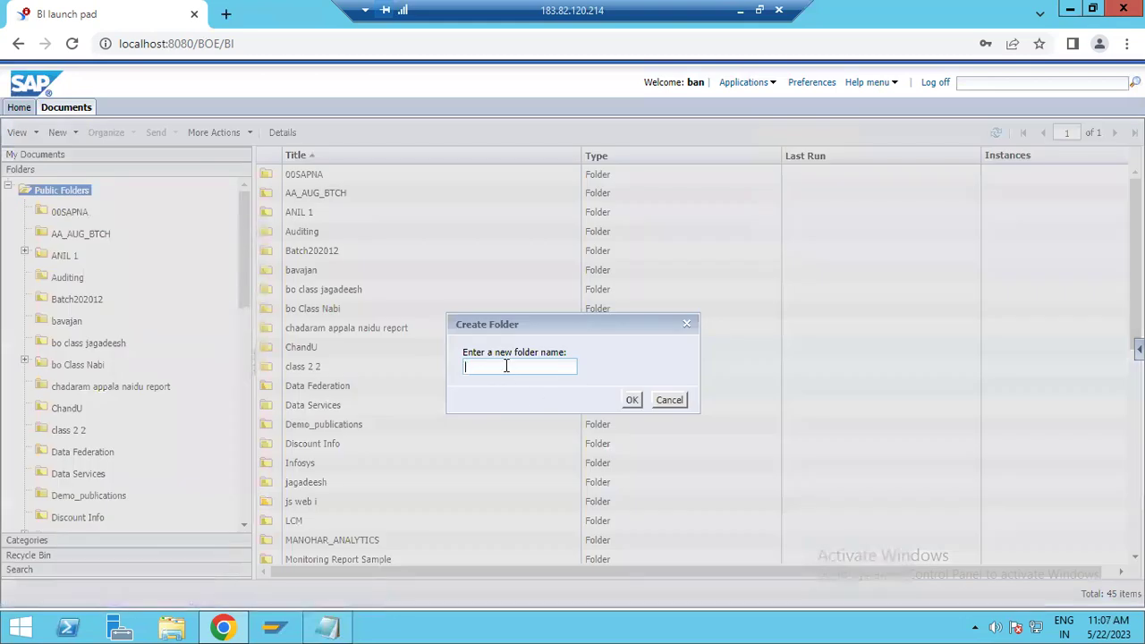
pyautogui.write('My folder STD')
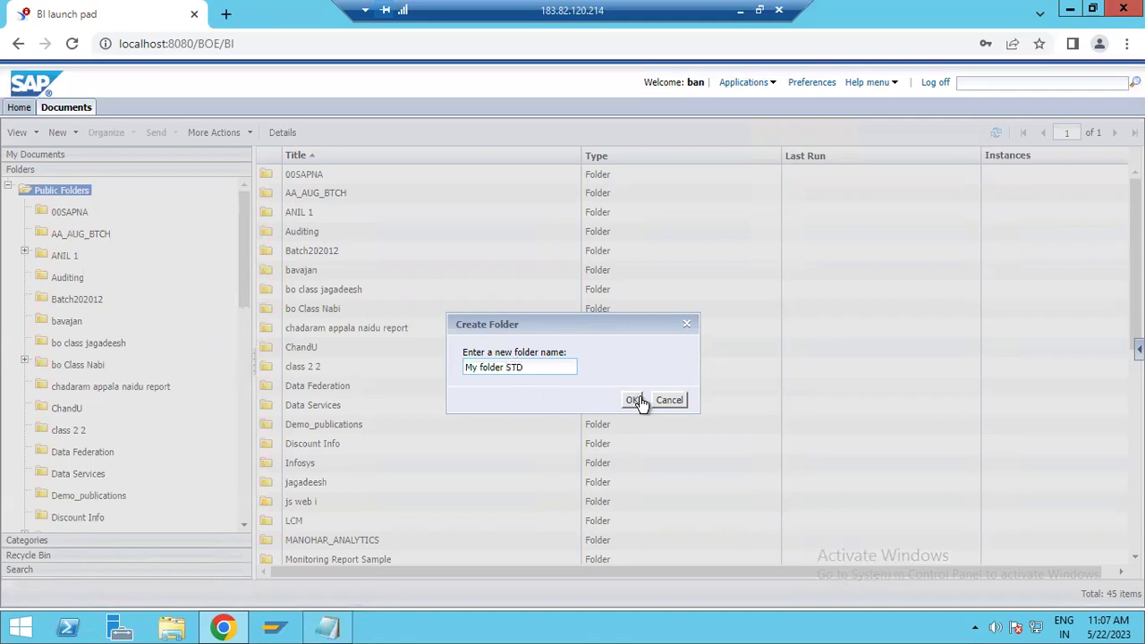
pyautogui.click(637, 400)
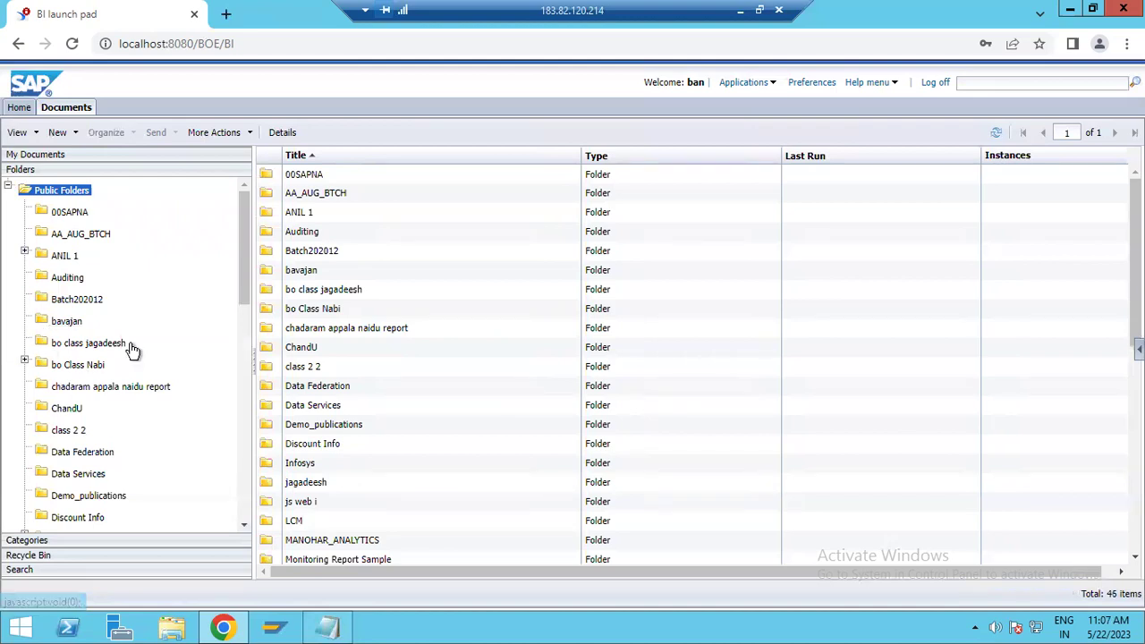
# Step: Refresh the Public Folders list to locate "My folder STD", and view the contents of the Auditing folder
pyautogui.moveTo(247, 288); pyautogui.dragTo(247, 230)
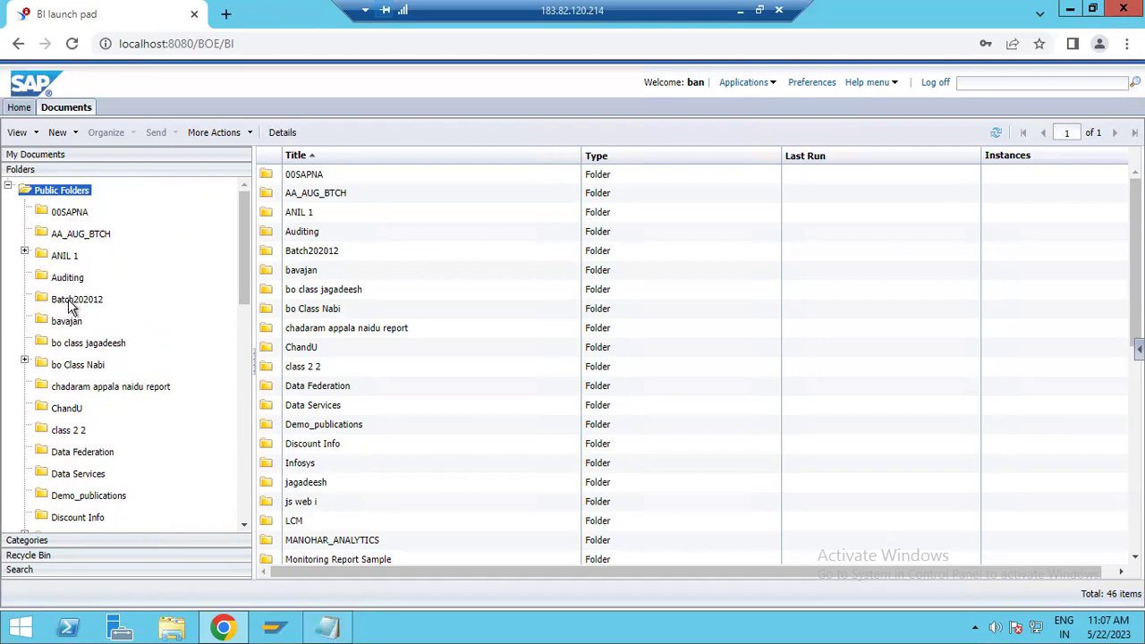
pyautogui.scroll(-8, 475, 398)
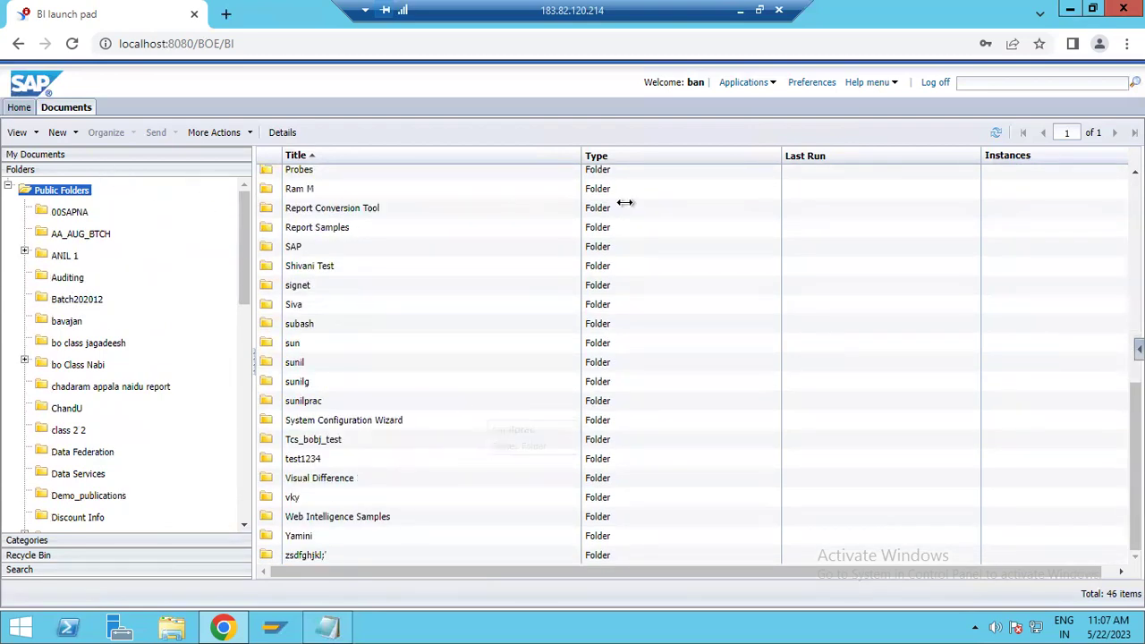
pyautogui.click(995, 134)
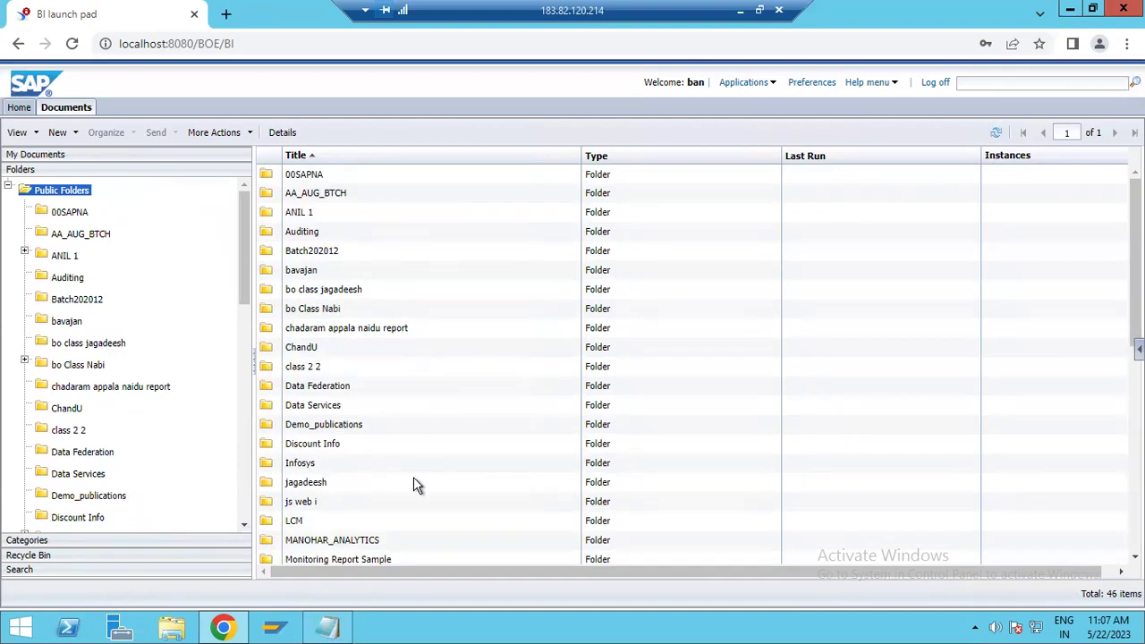
pyautogui.scroll(-8, 415, 480)
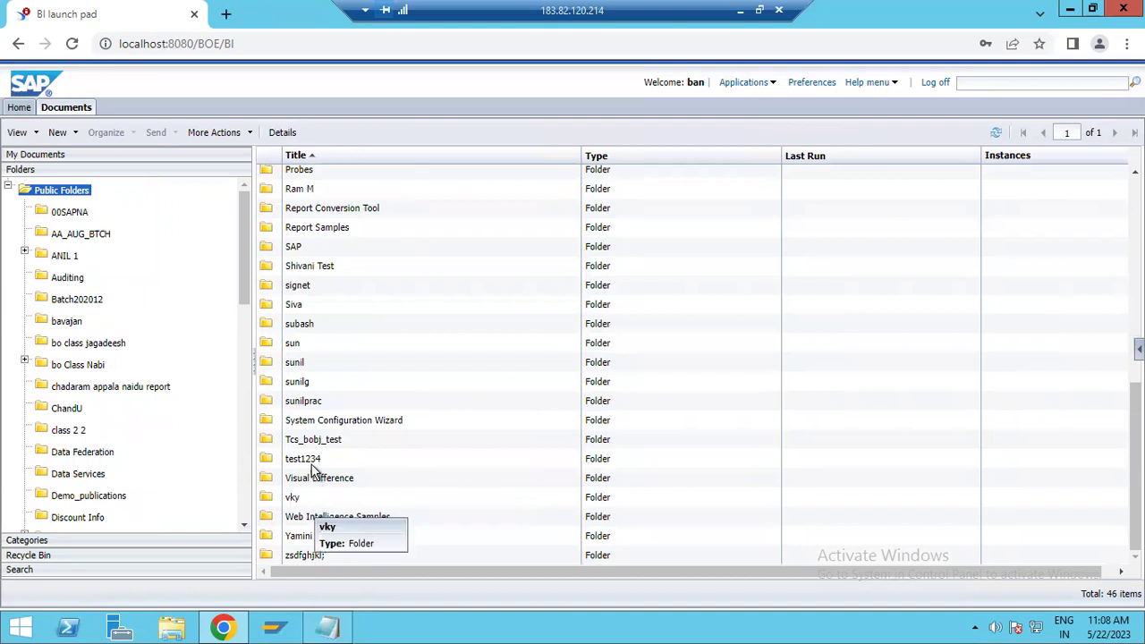
pyautogui.scroll(3, 321, 408)
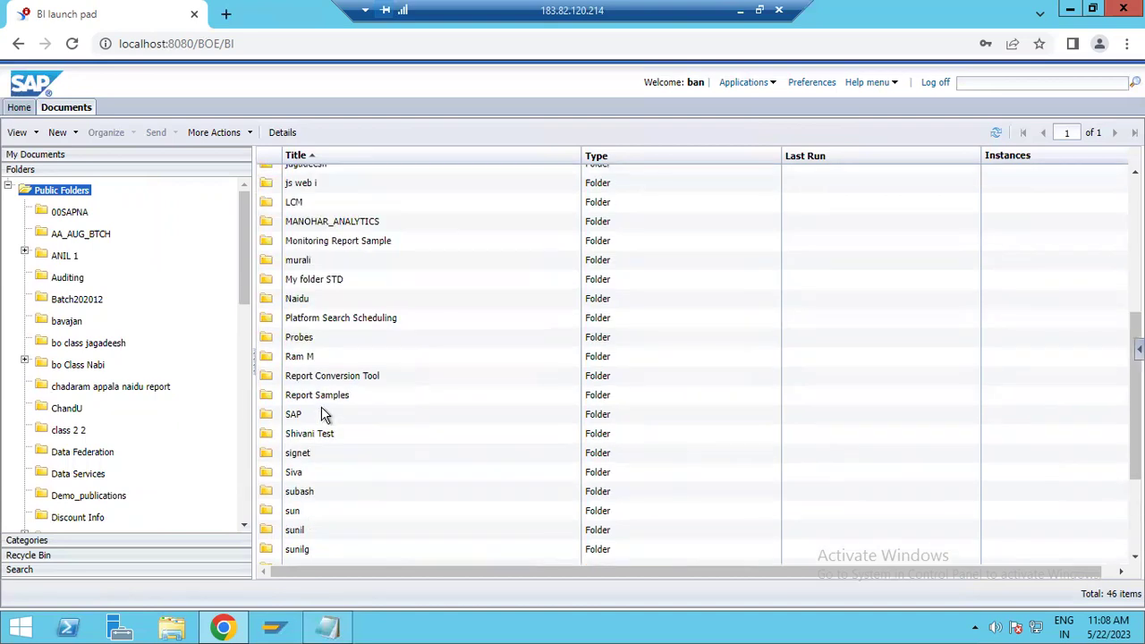
pyautogui.scroll(6, 369, 277)
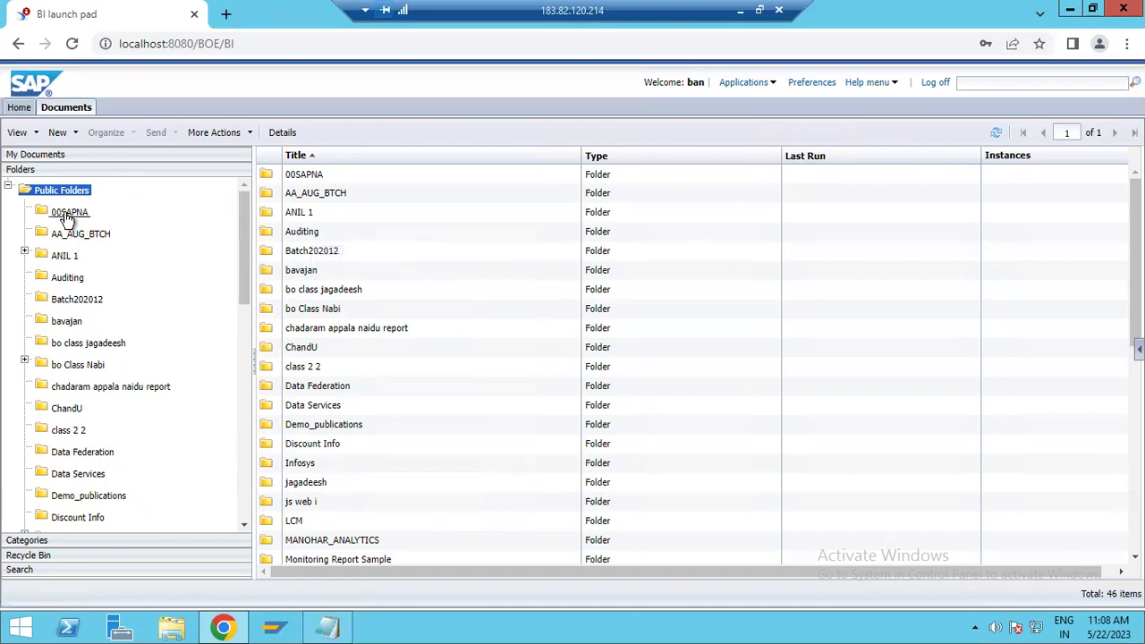
pyautogui.click(68, 279)
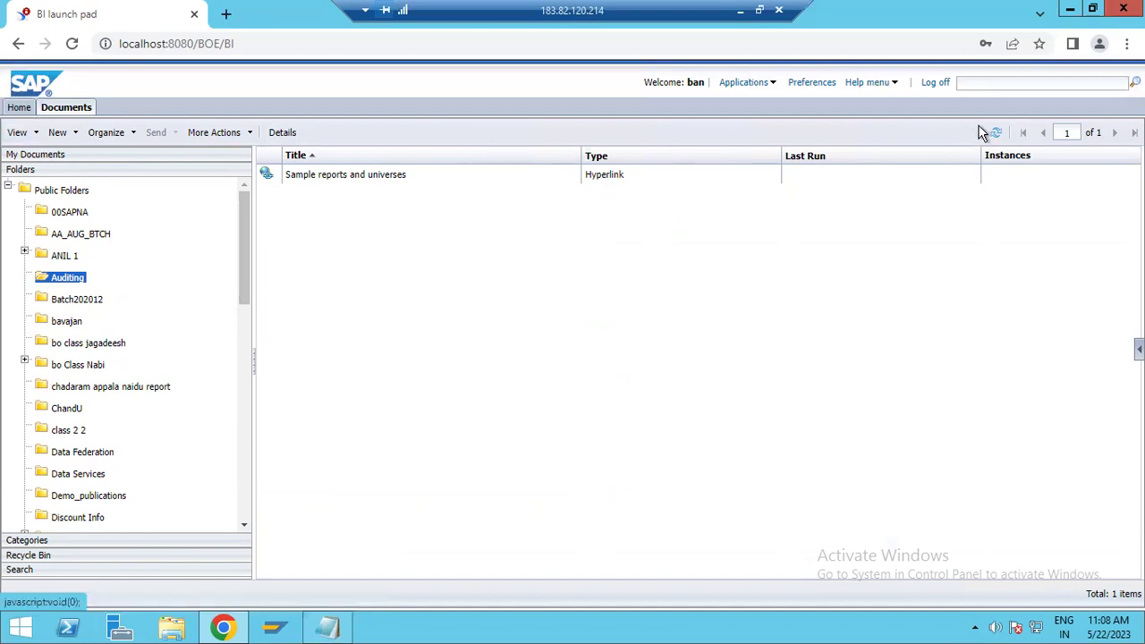
# Step: Minimize the remote browser, the remote desktop session and the local Gmail window to return to the local desktop
pyautogui.click(1070, 9)
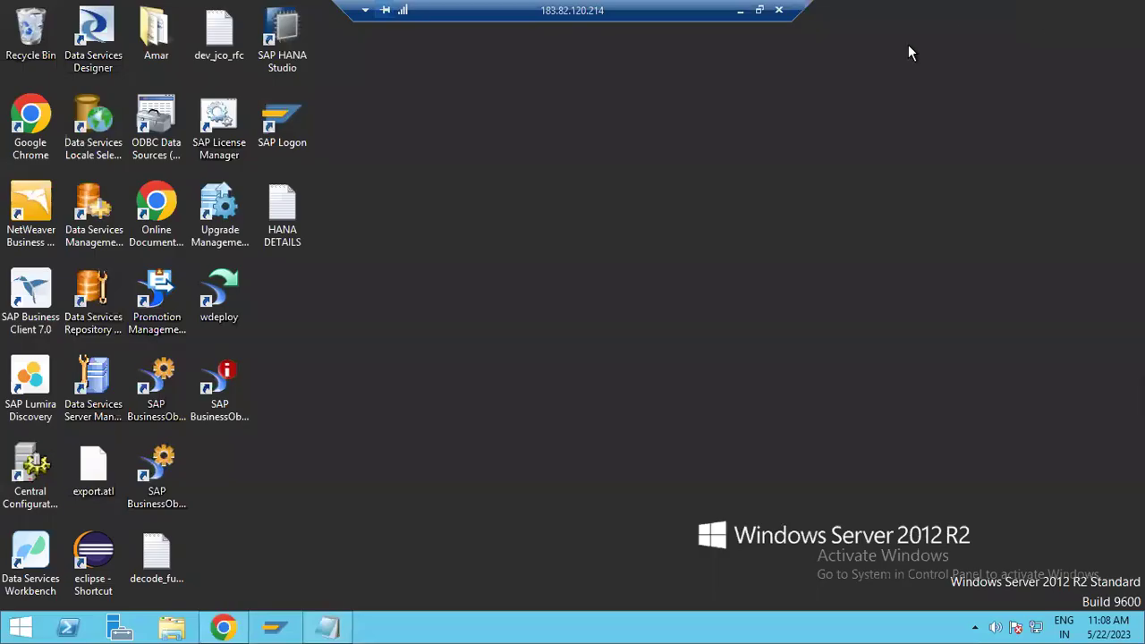
pyautogui.click(740, 11)
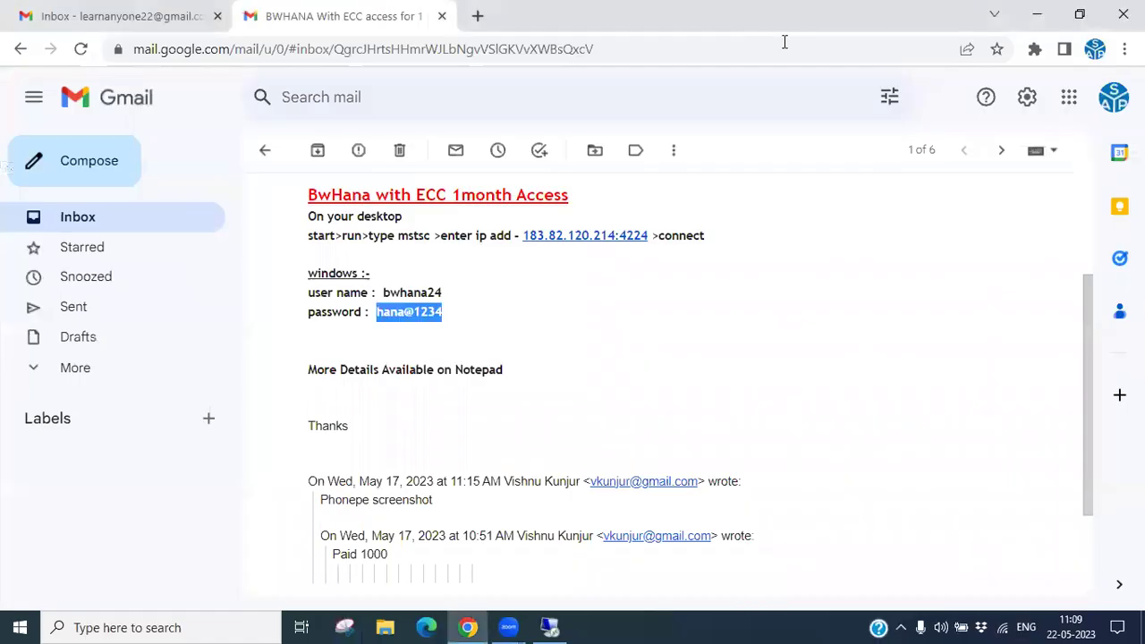
pyautogui.click(1037, 14)
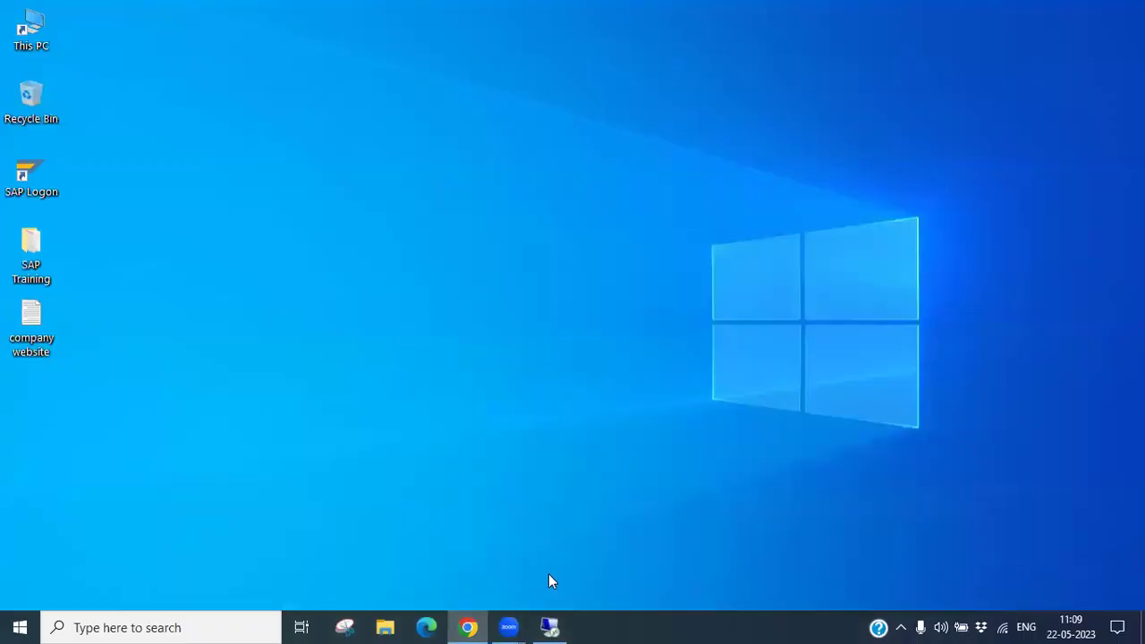